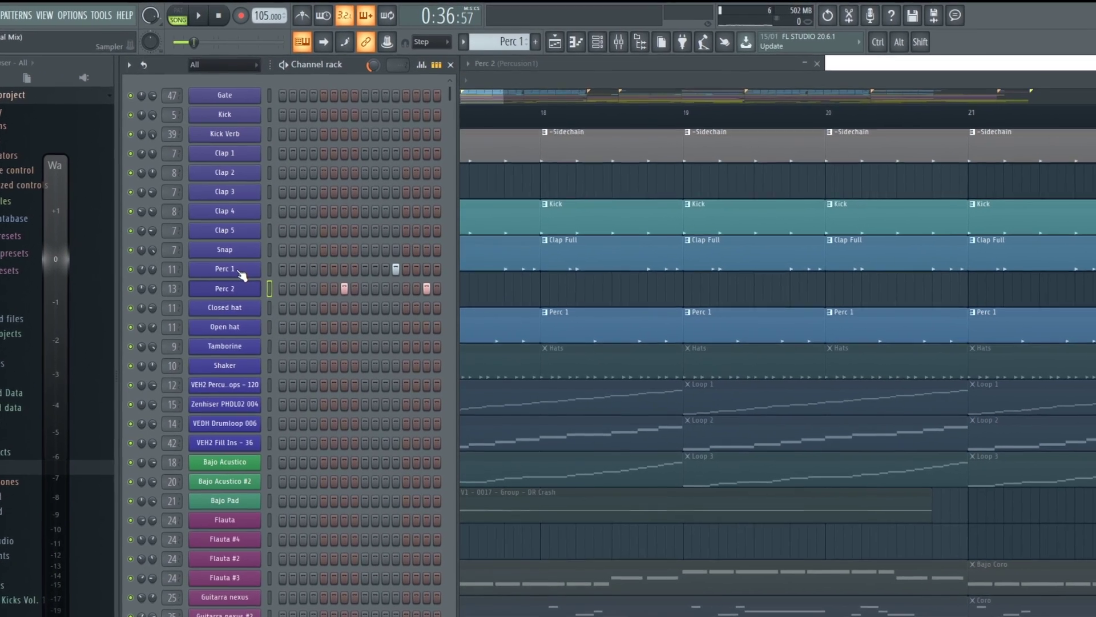
- Inspect the sampler settings of the Perc 1 and Perc 2 channels, and audition the percussion in the playlist
click(252, 237)
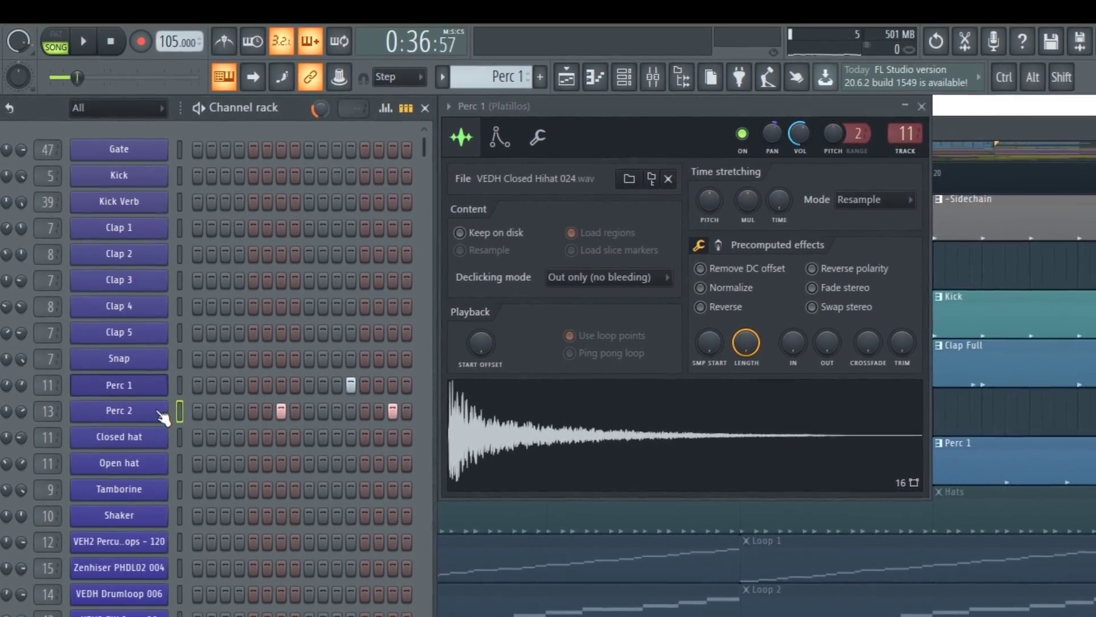
click(186, 413)
key(F5)
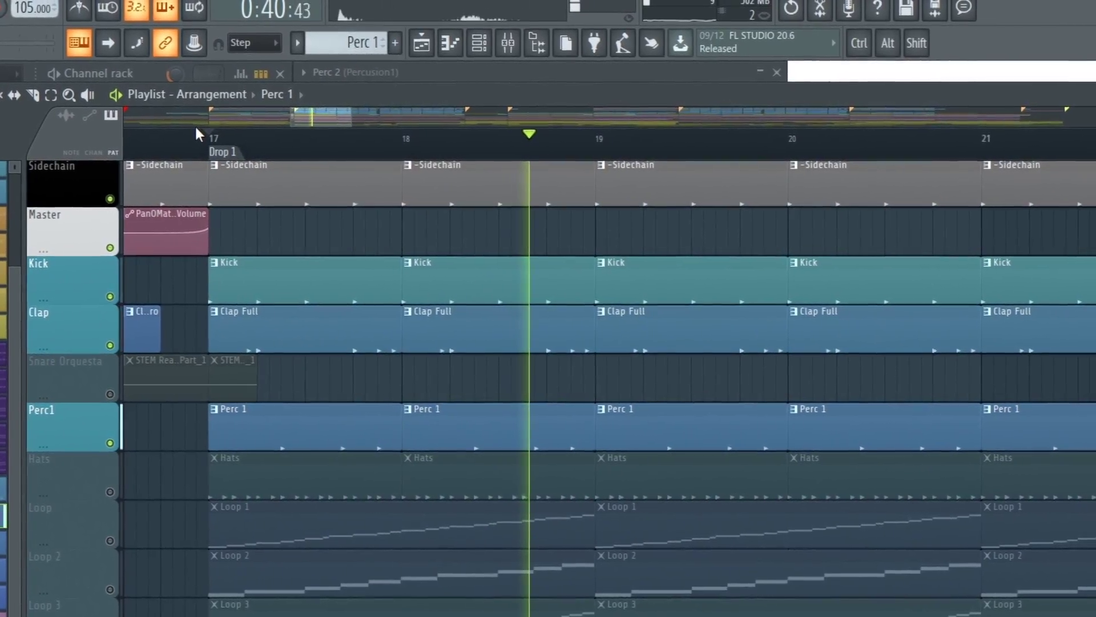
key(space)
- Examine the Hats pattern's steps in the channel rack, select the Shaker channel and return to the playlist
key(F6)
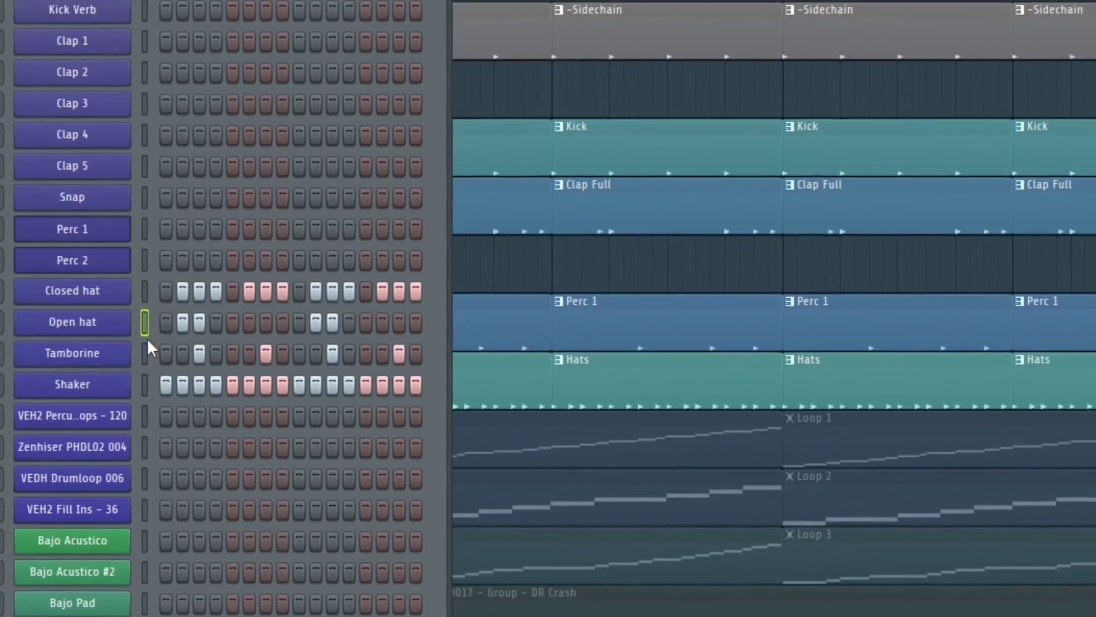
click(138, 372)
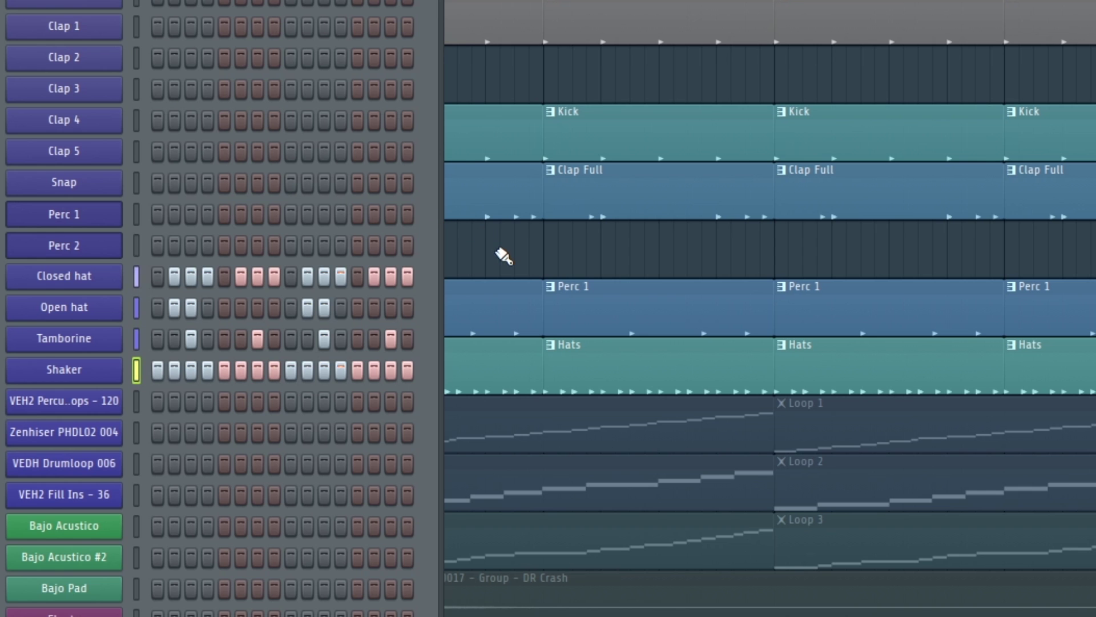
key(F6)
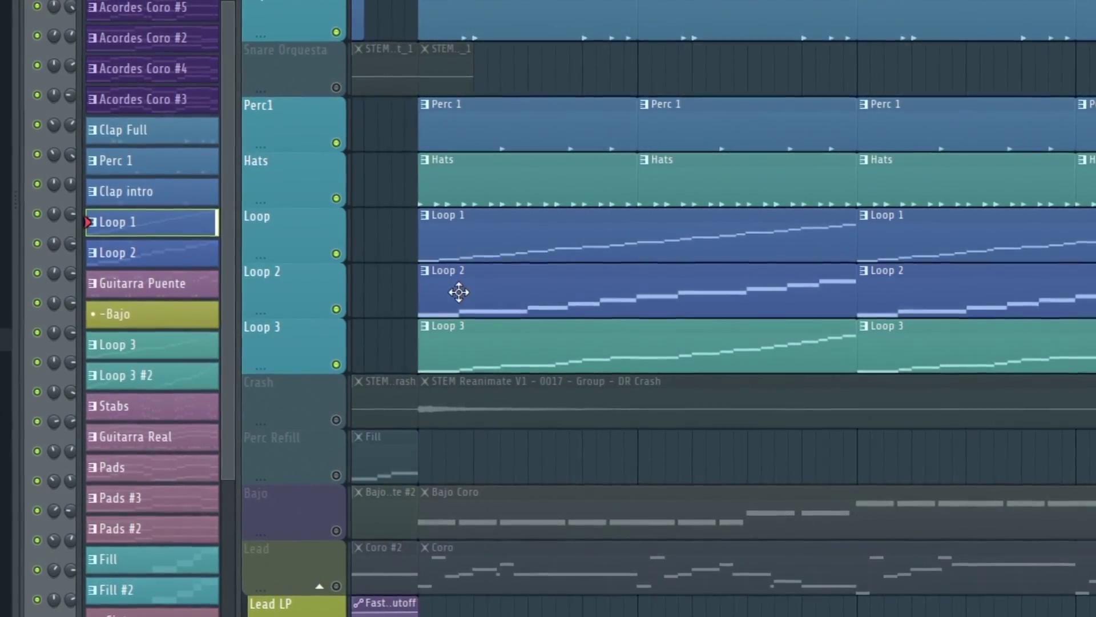
- Select the Loop 2 pattern, then view and audition the Loop 3 pattern's drum loop channel in the channel rack
click(459, 291)
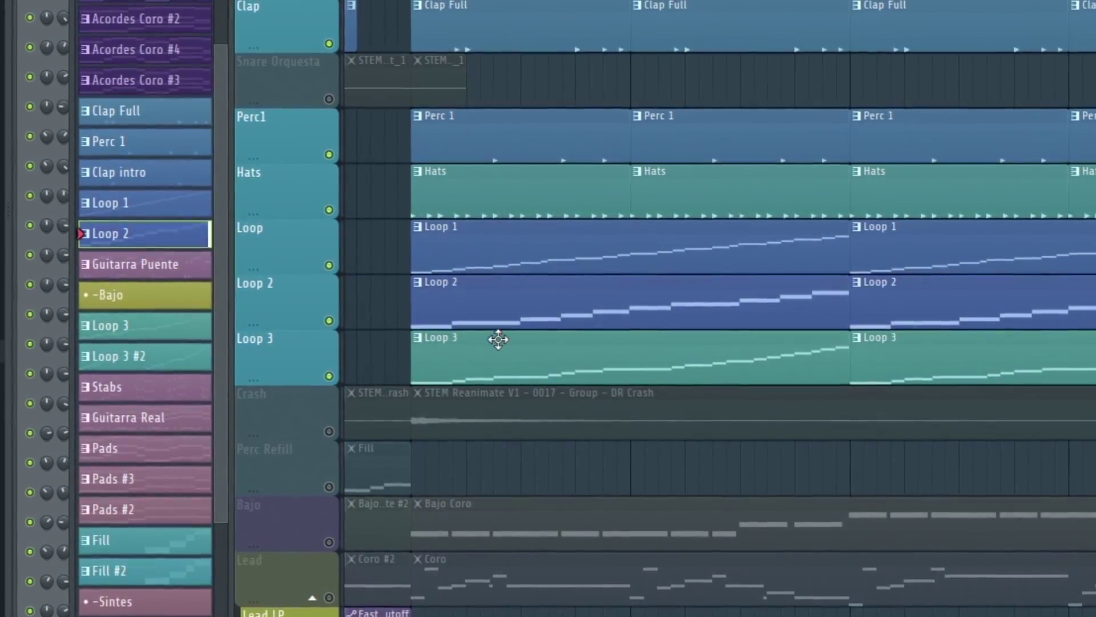
double_click(481, 361)
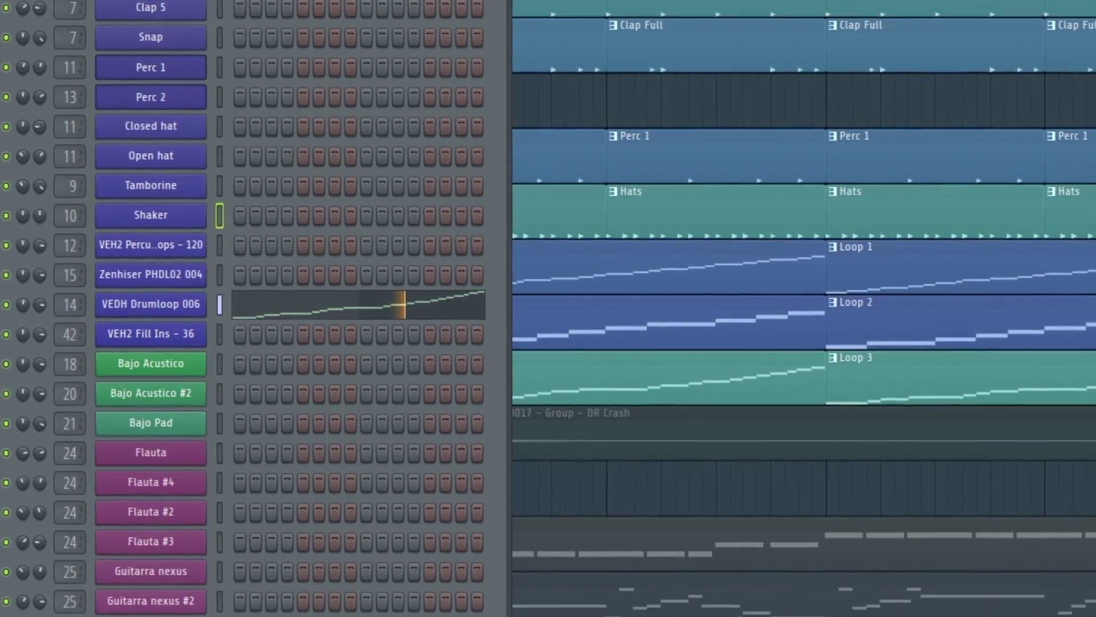
key(F6)
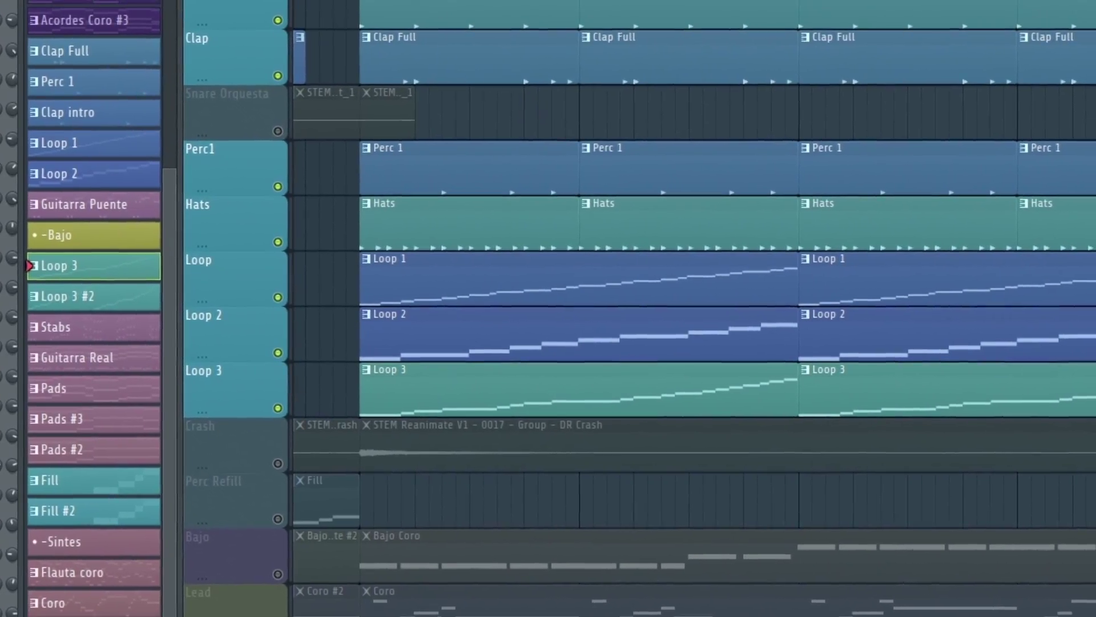
key(space)
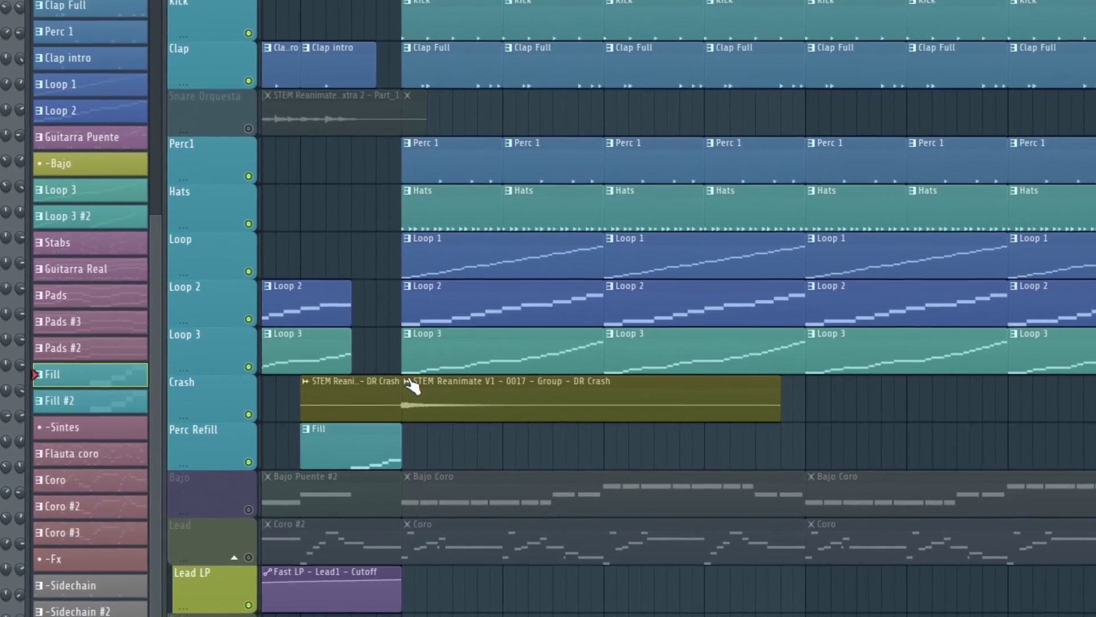
- Check the DR Crash clip on the Crash track and audition the Fill pattern in the channel rack
right_click(432, 425)
click(434, 383)
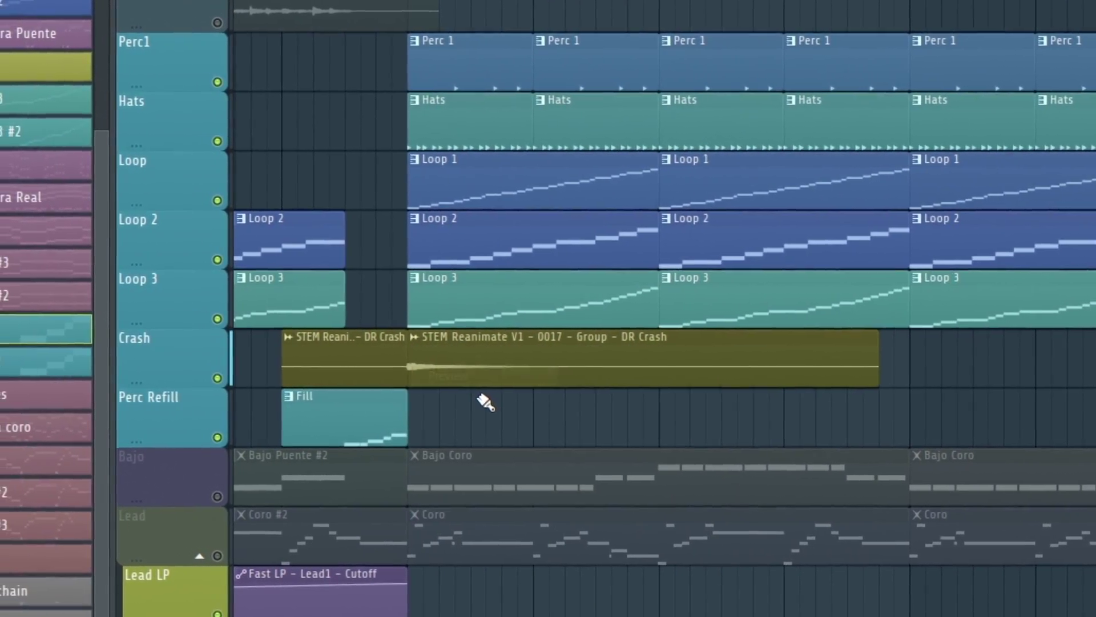
double_click(325, 427)
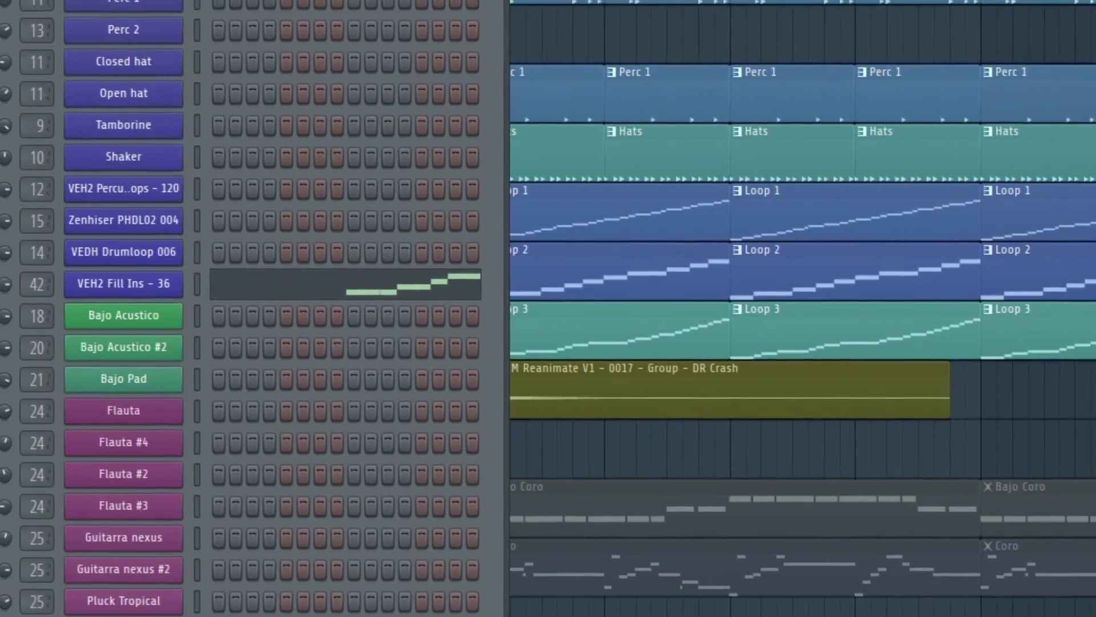
key(space)
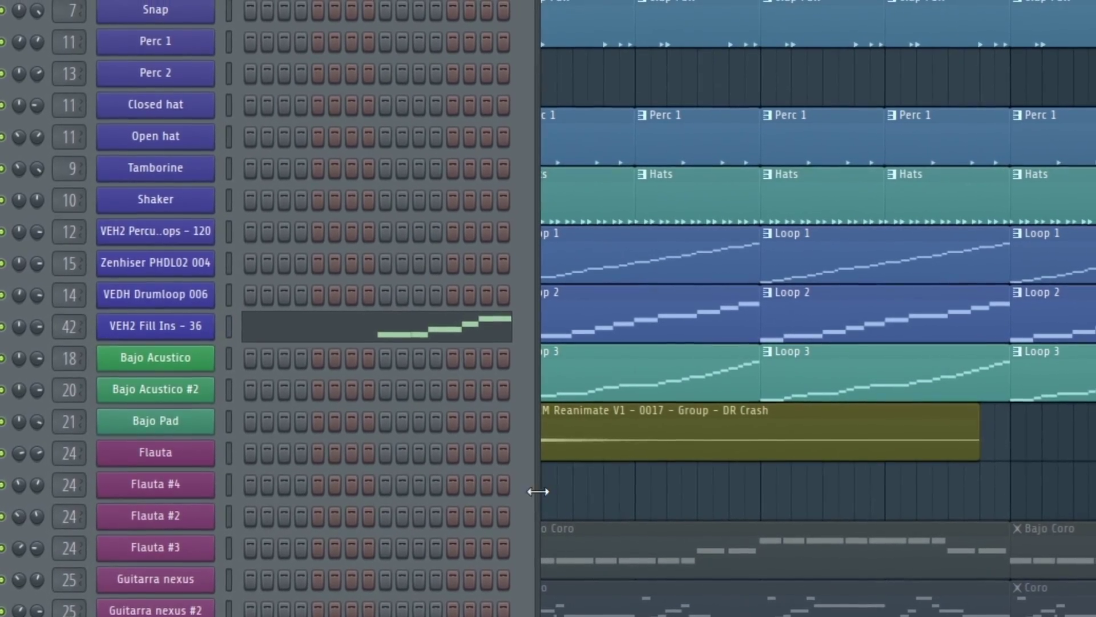
- Play the full drum section around Drop 1 in the playlist and stop playback
click(538, 489)
key(space)
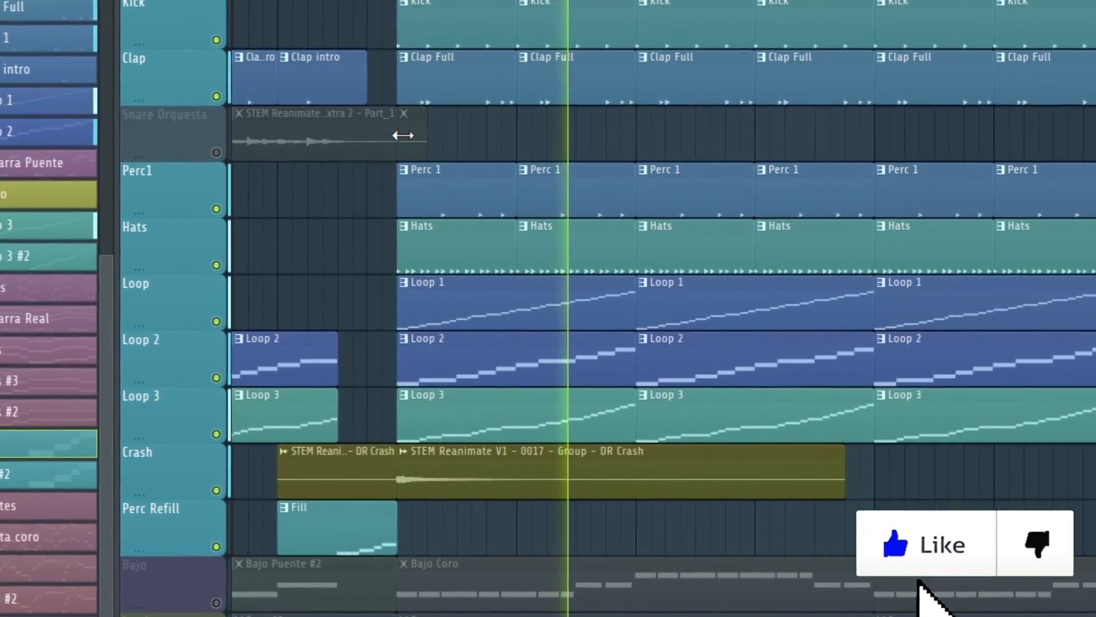
key(space)
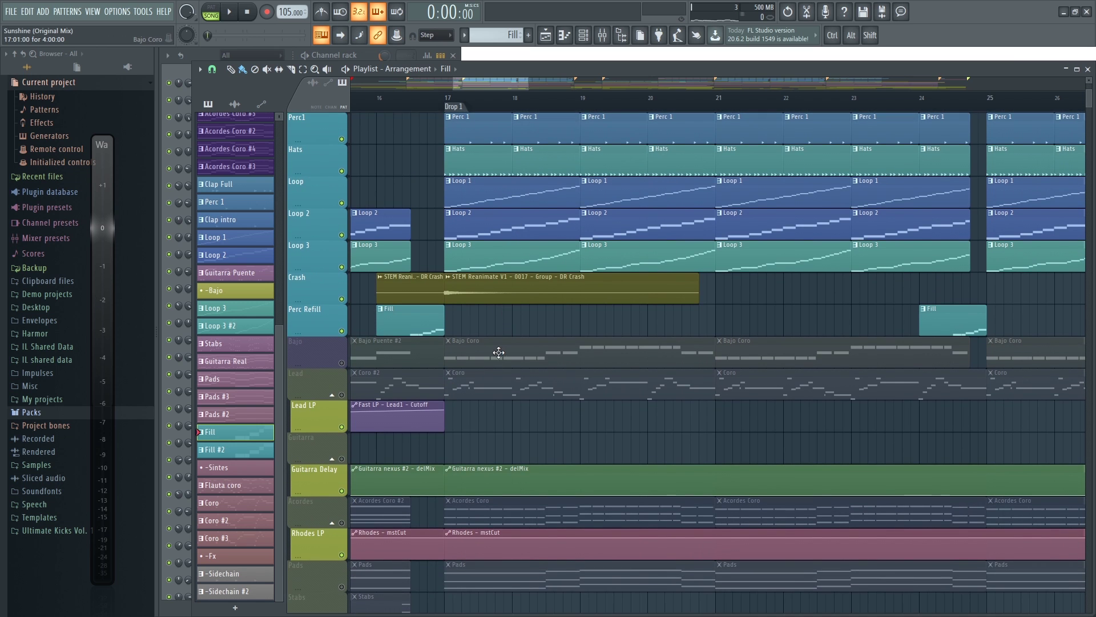
- Solo Bajo Acustico and Bajo Acustico #2 in turn to hear each bass layer, and restore all channels
key(F6)
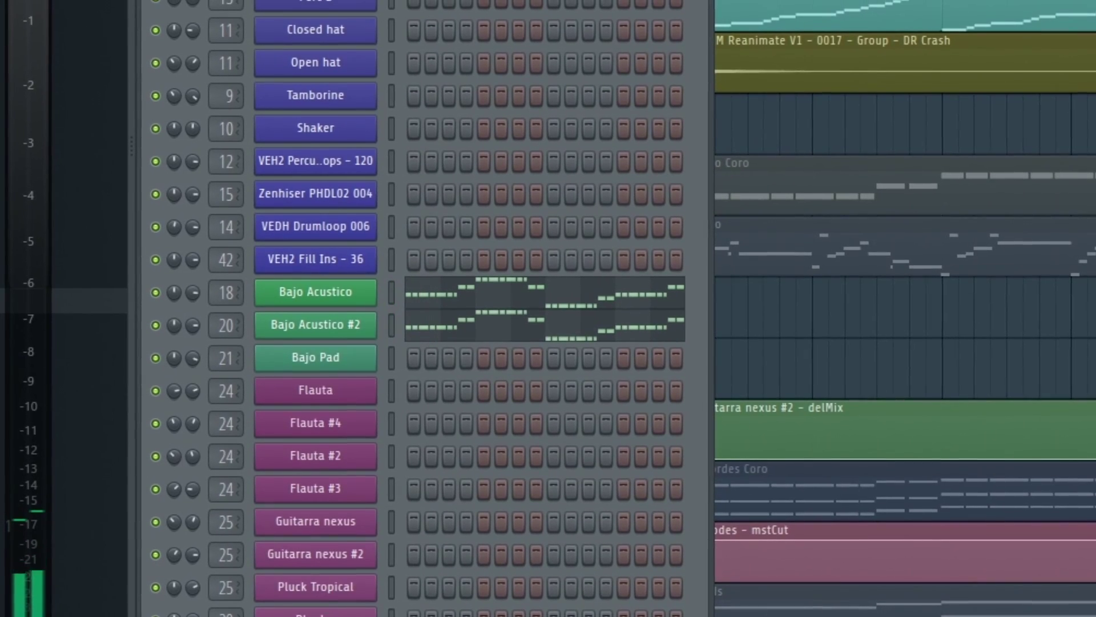
right_click(154, 298)
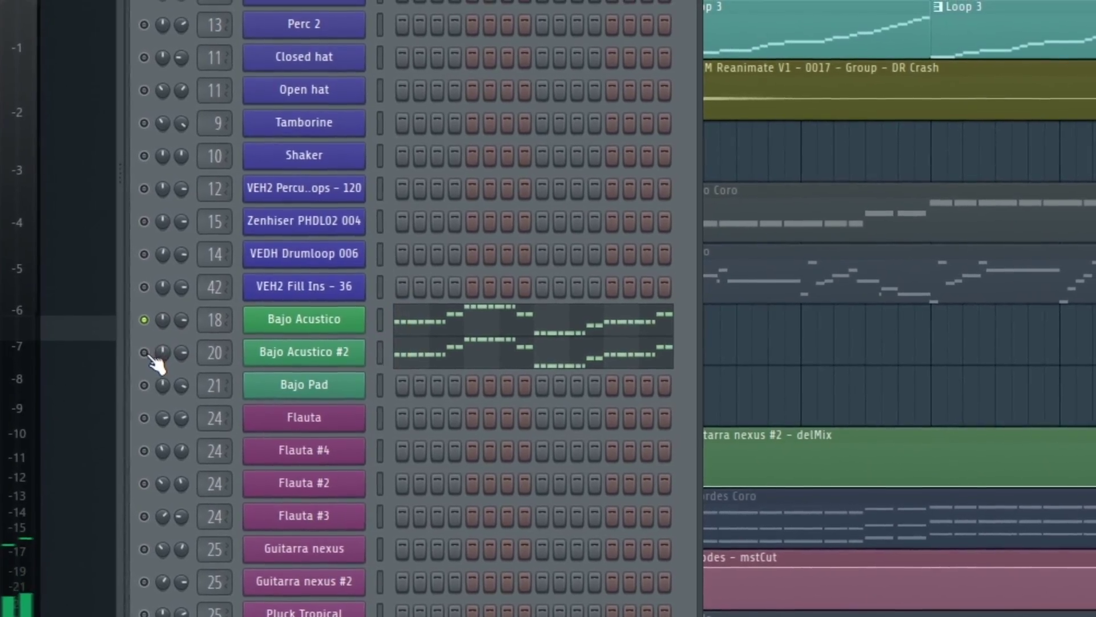
click(144, 353)
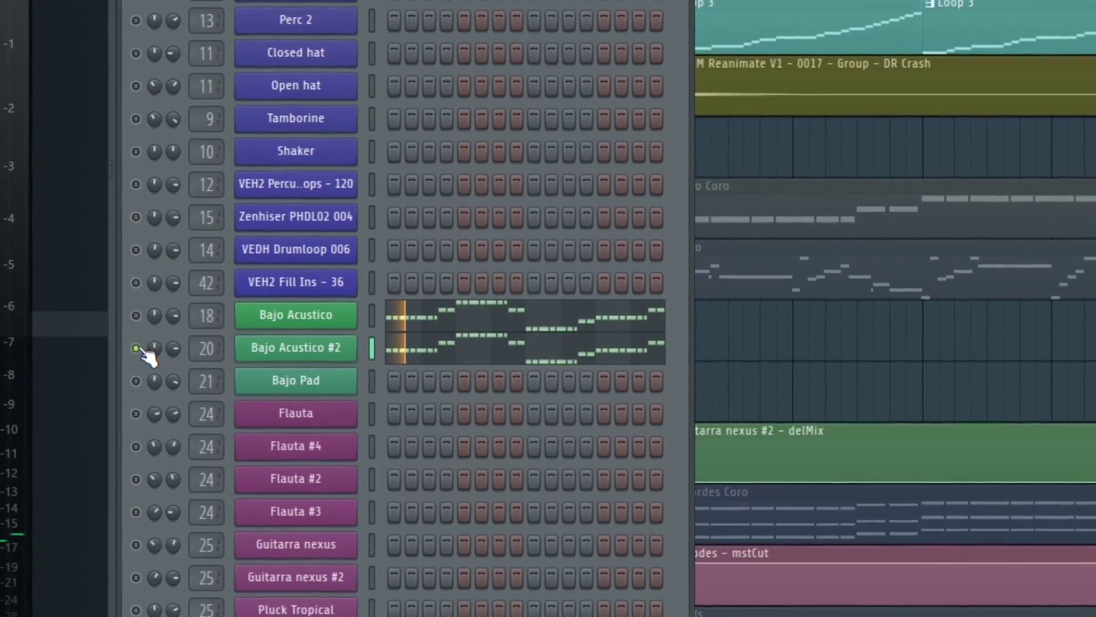
right_click(137, 316)
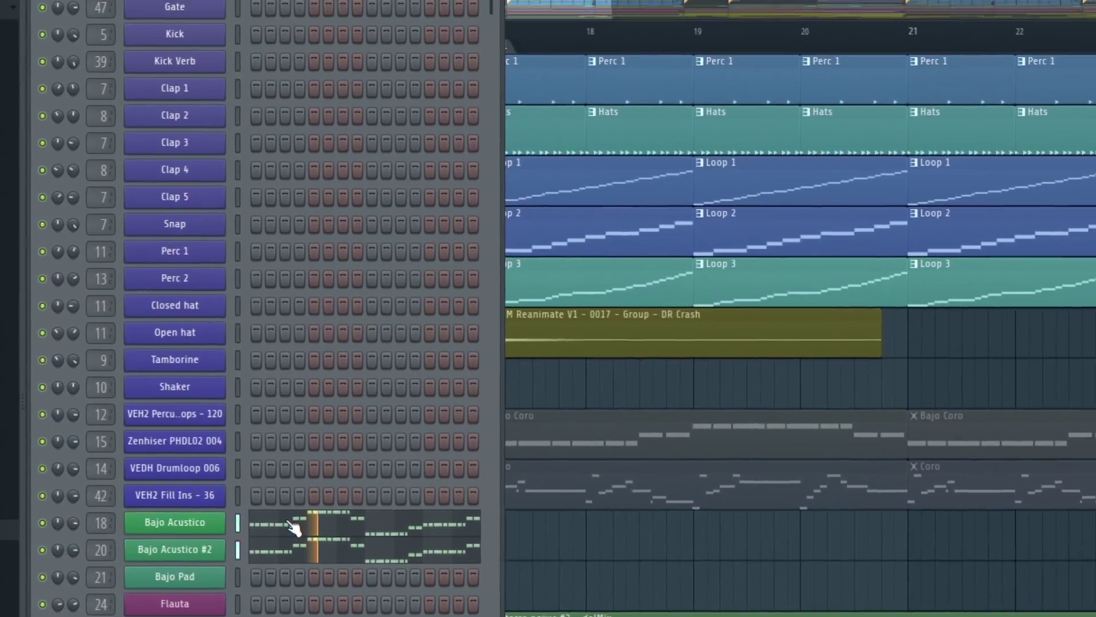
- Examine the whole Bajo Acustico bass line in the piano roll and close it
click(342, 454)
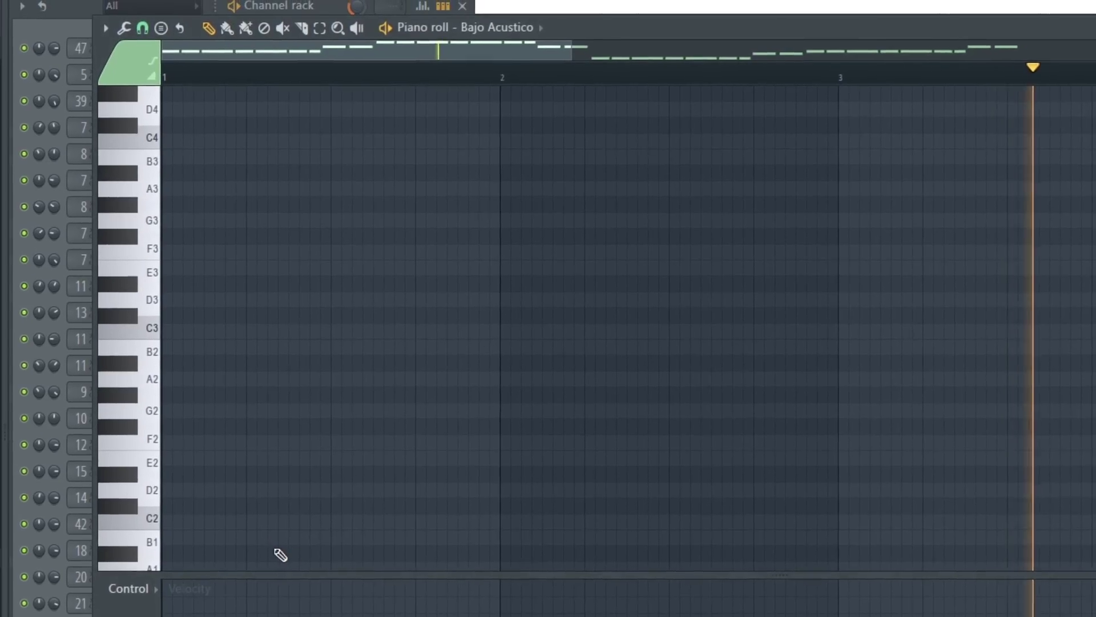
scroll(435, 413, up, 3)
scroll(435, 413, down, 3)
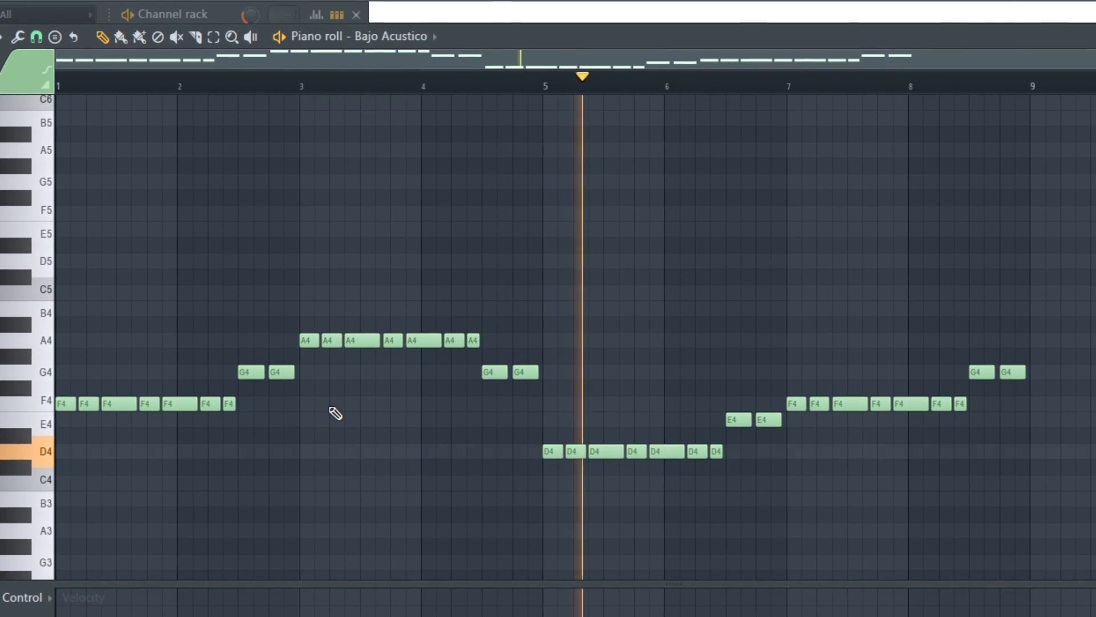
key(F7)
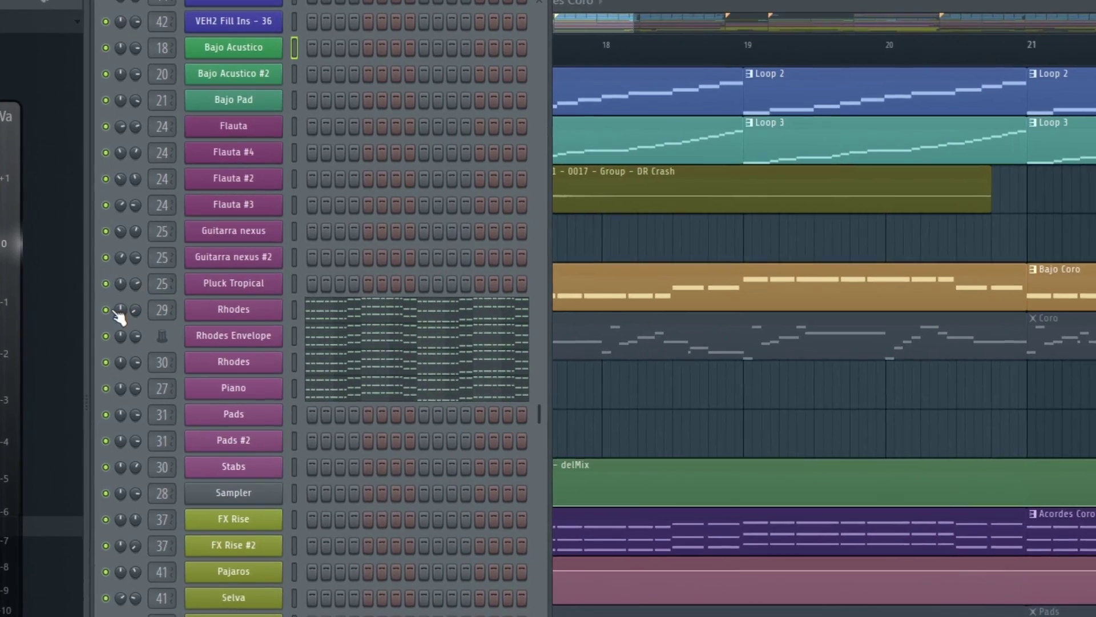
- Audition the layers of the Acordes Coro pattern separately in the channel rack: Rhodes with its envelope, the second Rhodes and Piano
right_click(160, 276)
click(88, 349)
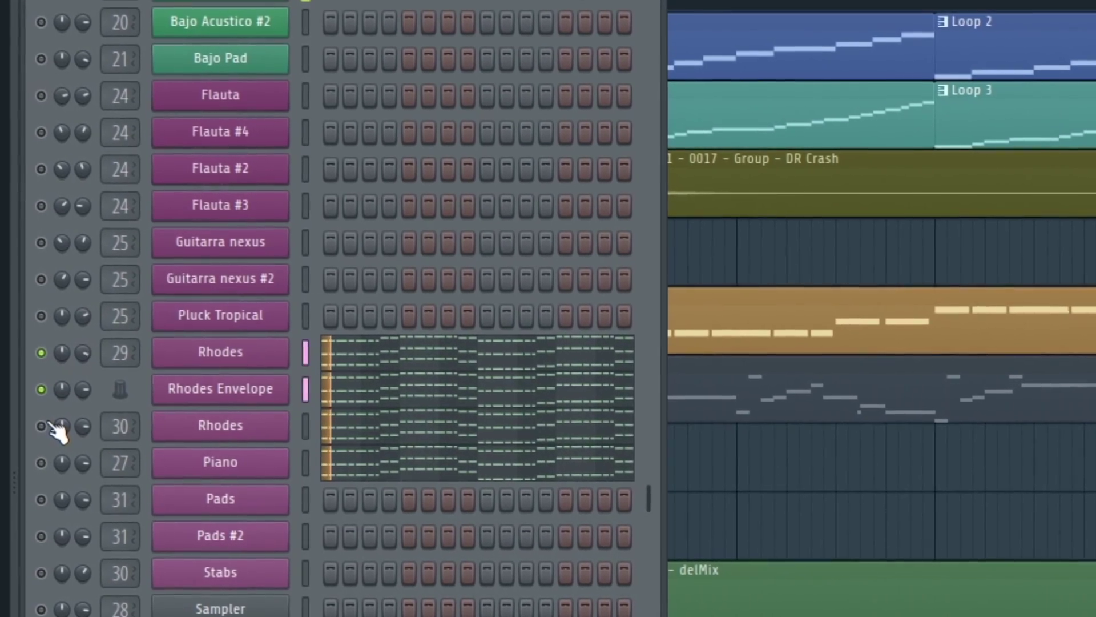
click(41, 426)
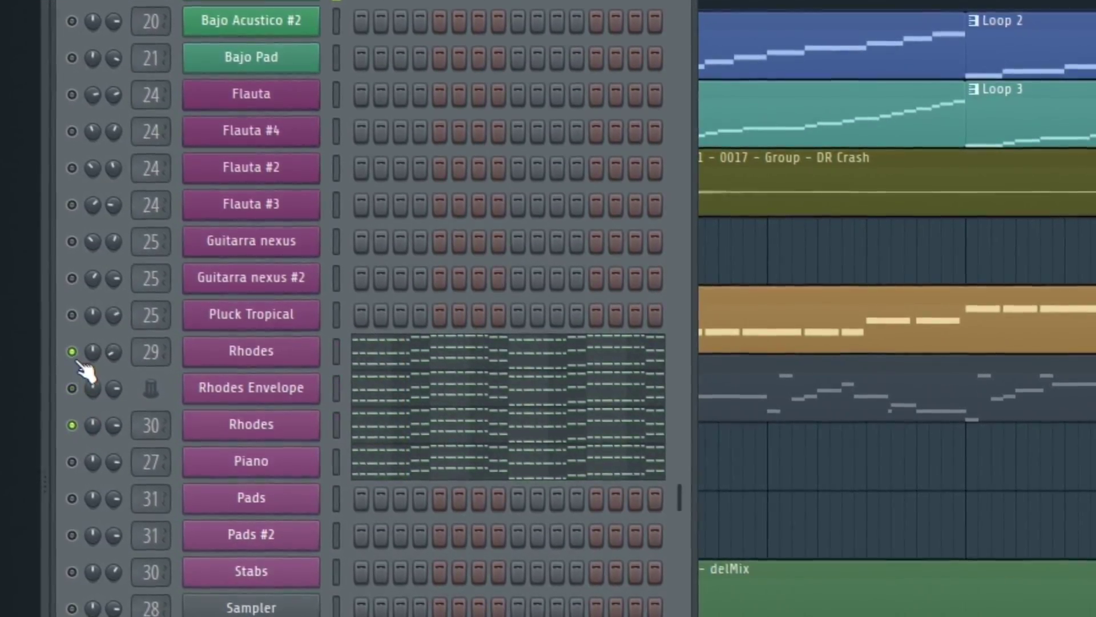
click(64, 355)
click(73, 455)
- Enable both Rhodes channels, Rhodes Envelope and Piano together, play the combined chords and return to the playlist
key(space)
drag(68, 393, 67, 318)
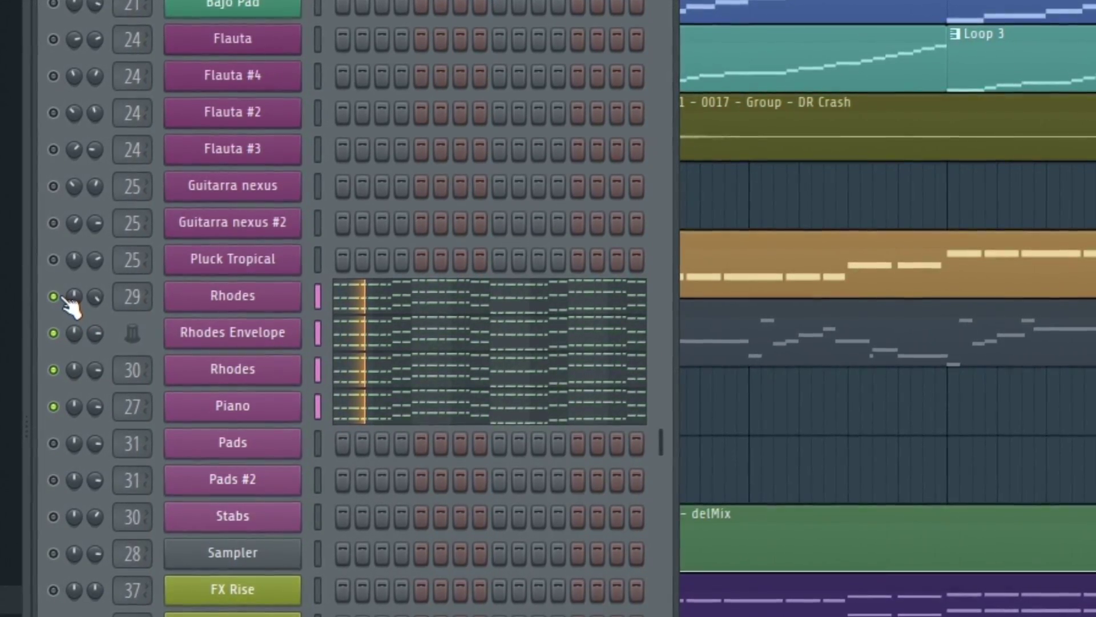
key(space)
key(F6)
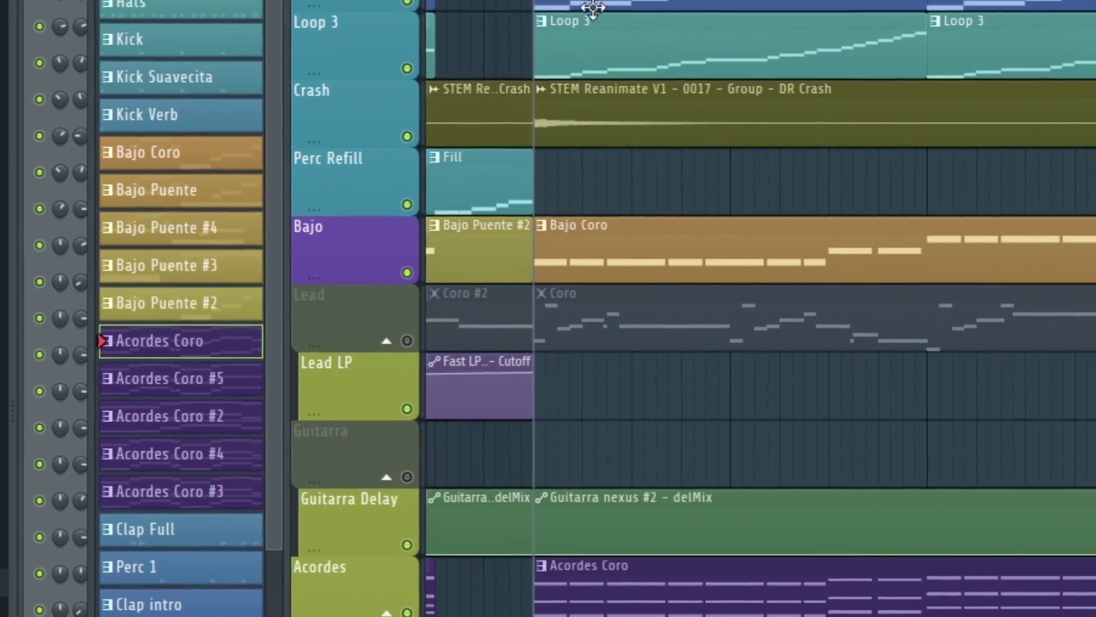
- Play Drop 1 in the playlist with the drums, Bajo and Acordes tracks together and look over their clips
key(space)
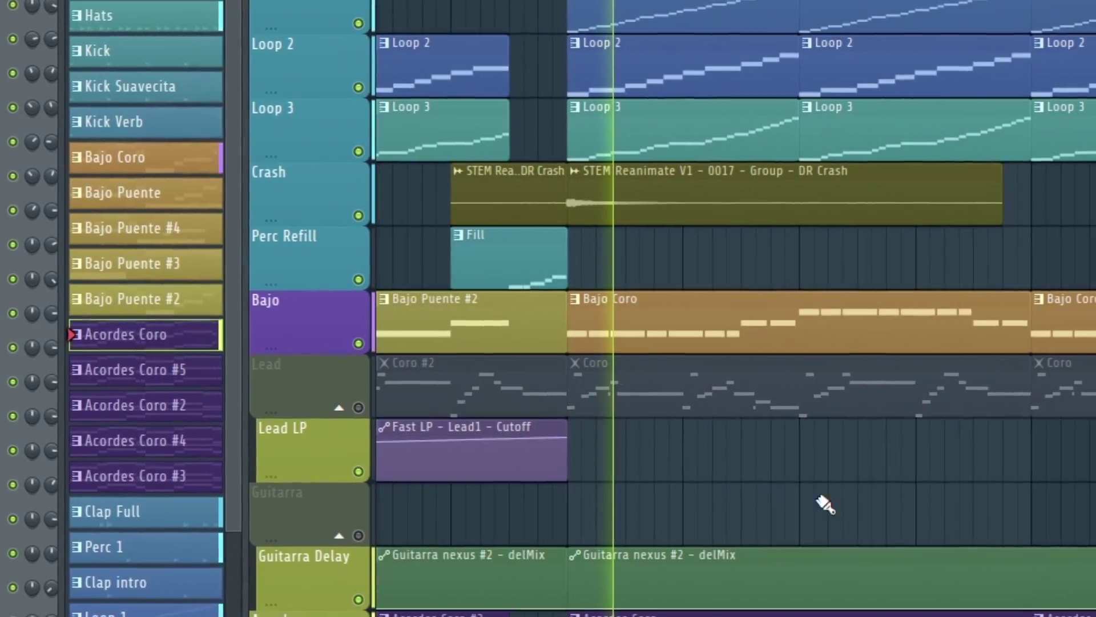
scroll(822, 531, up, 6)
scroll(779, 545, down, 6)
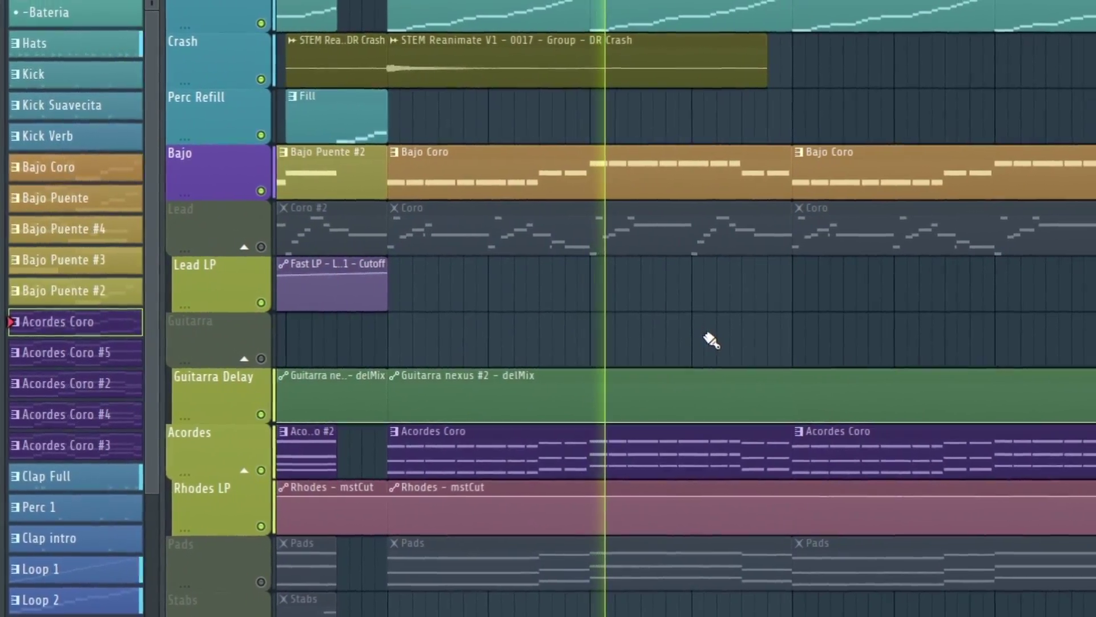
scroll(692, 338, up, 3)
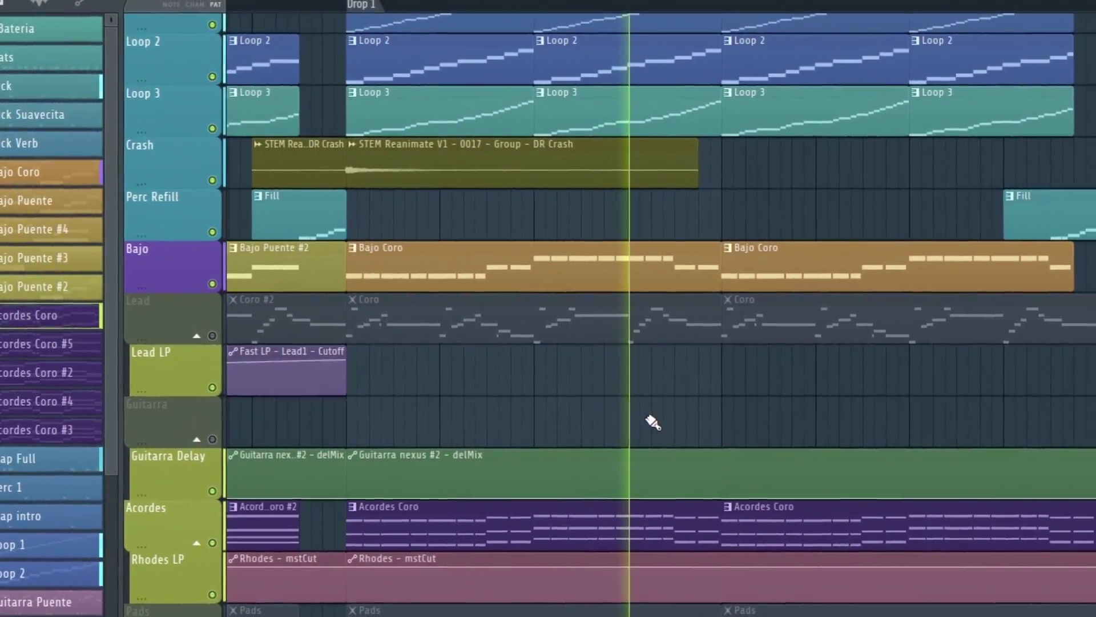
scroll(631, 416, up, 6)
scroll(595, 401, down, 5)
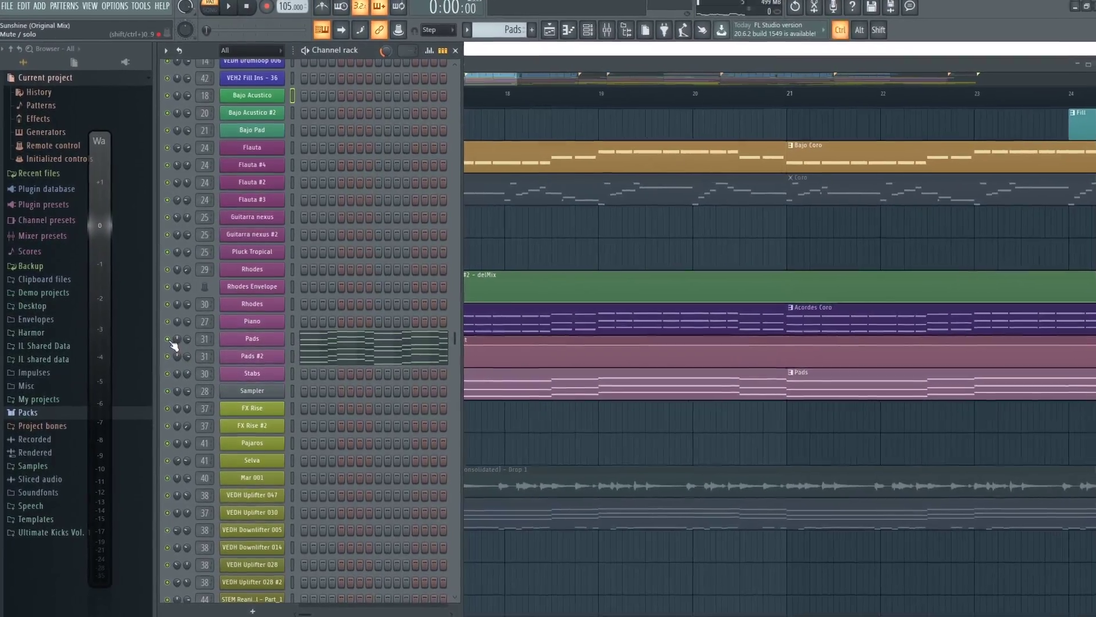
- Solo the Pads channel and audition the Pads pattern, followed by the Pads #2 layer
ctrl+click(168, 339)
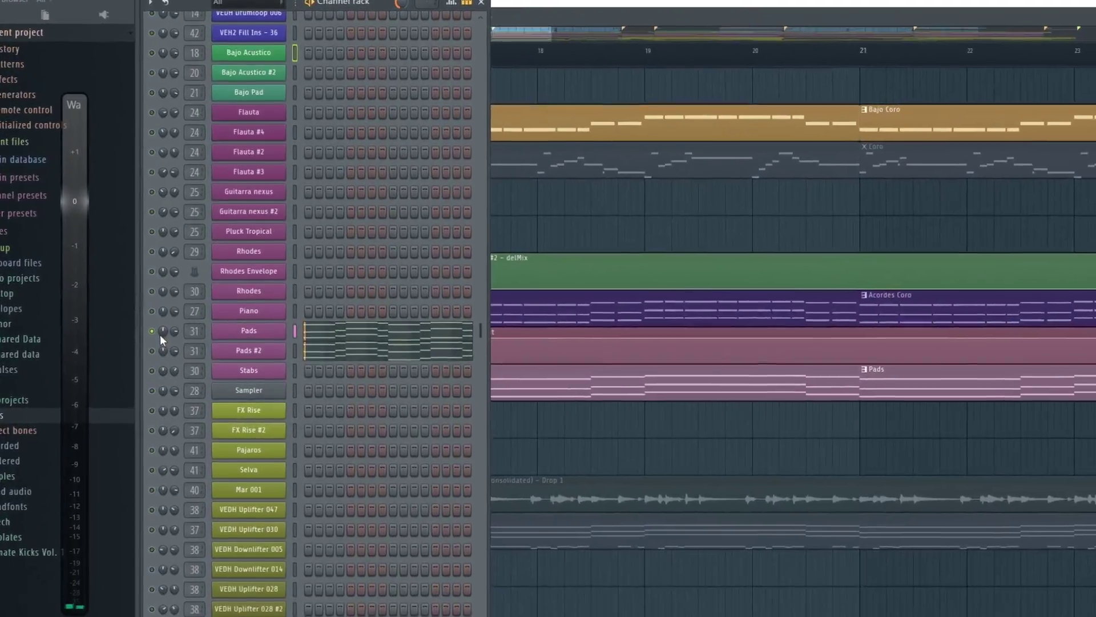
key(space)
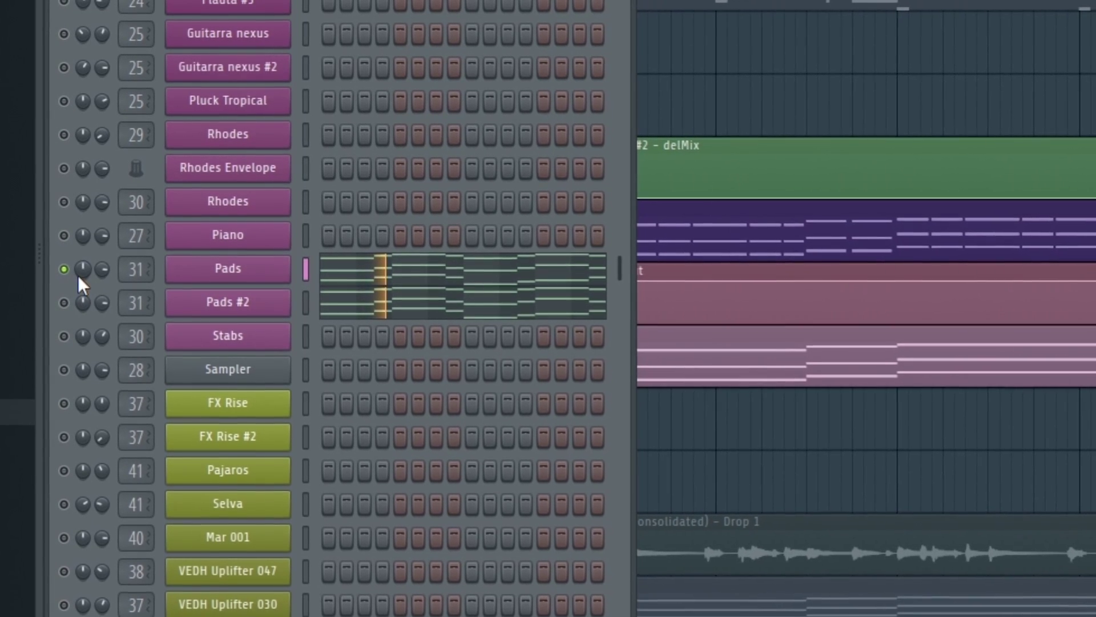
ctrl+click(60, 294)
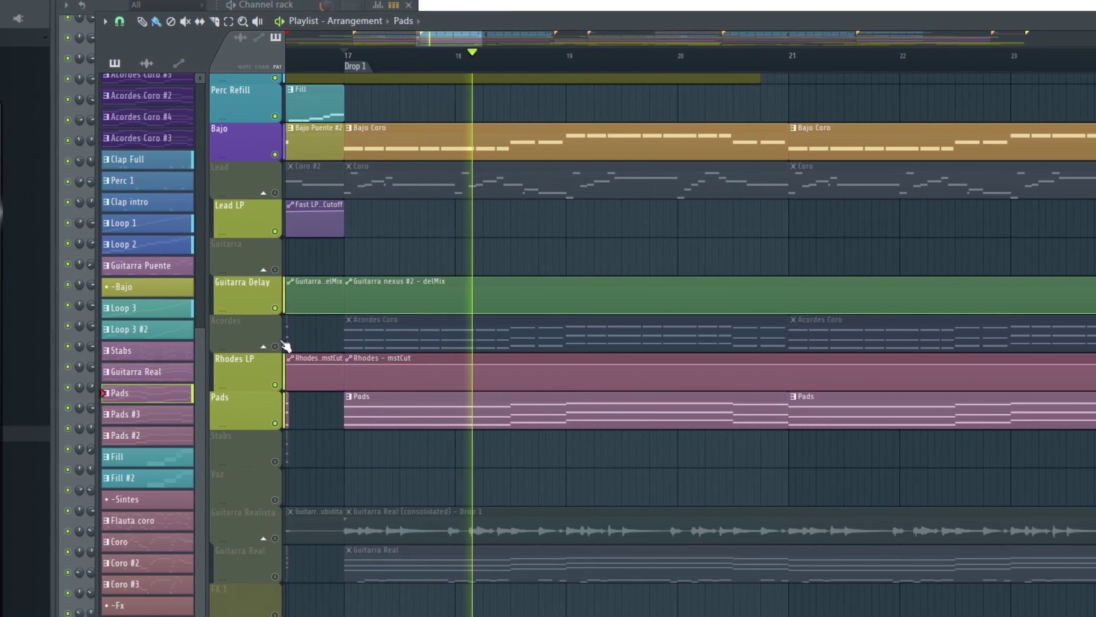
- Unmute the Acordes track during playback, and switch the Pads track off and on again to compare
click(275, 346)
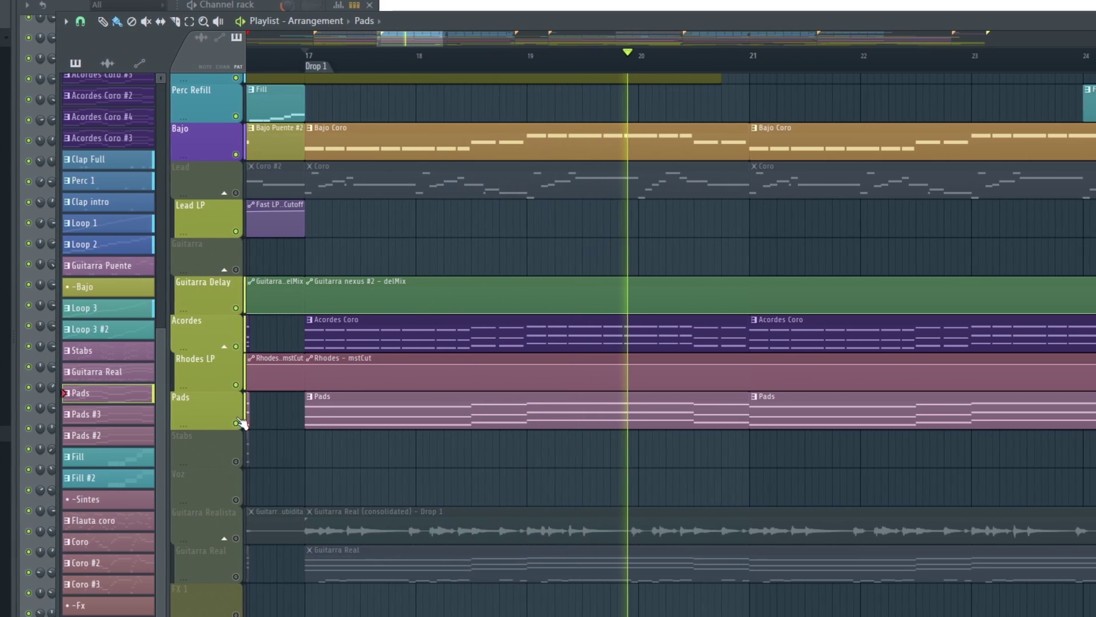
click(235, 423)
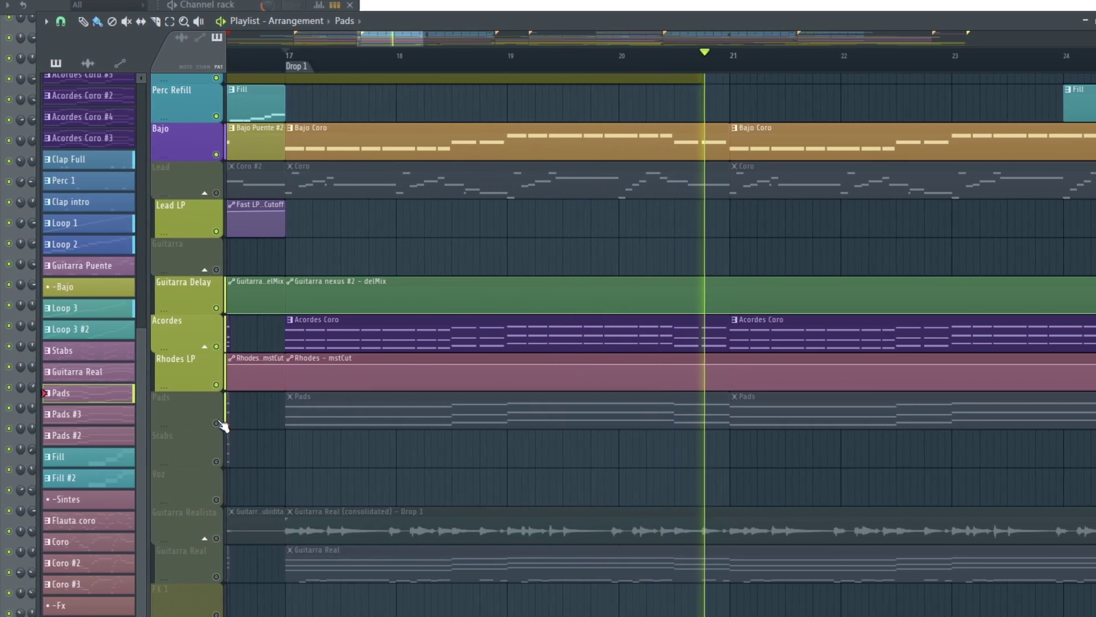
click(217, 423)
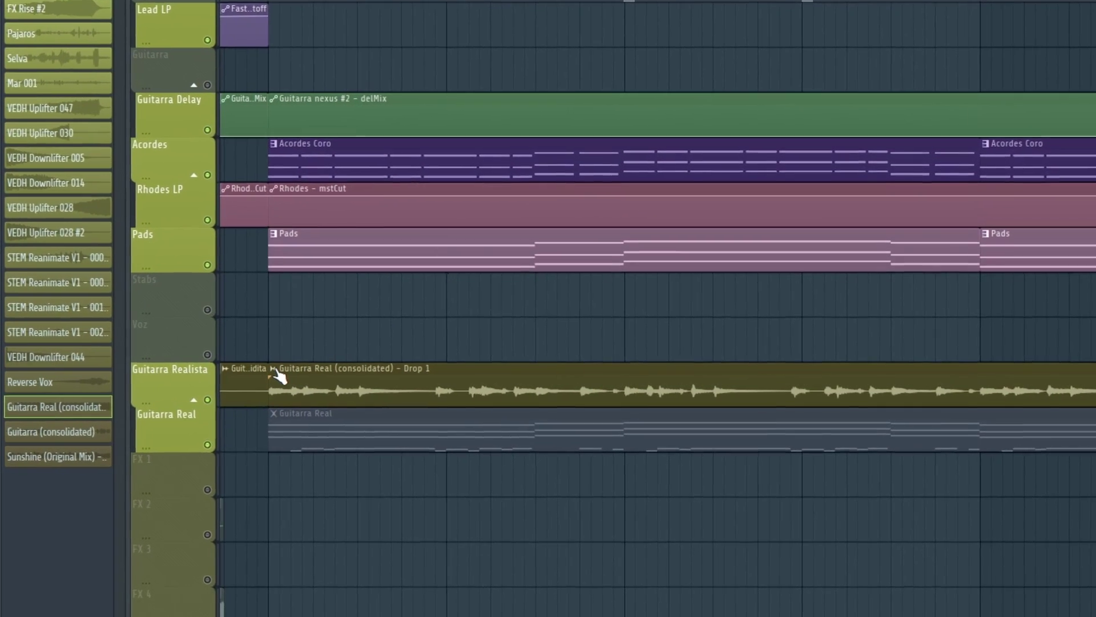
- Preview the Guitarra Real (consolidated) clip in Drop 1, and play the section while looking over the guitar, drum and bass tracks
right_click(273, 375)
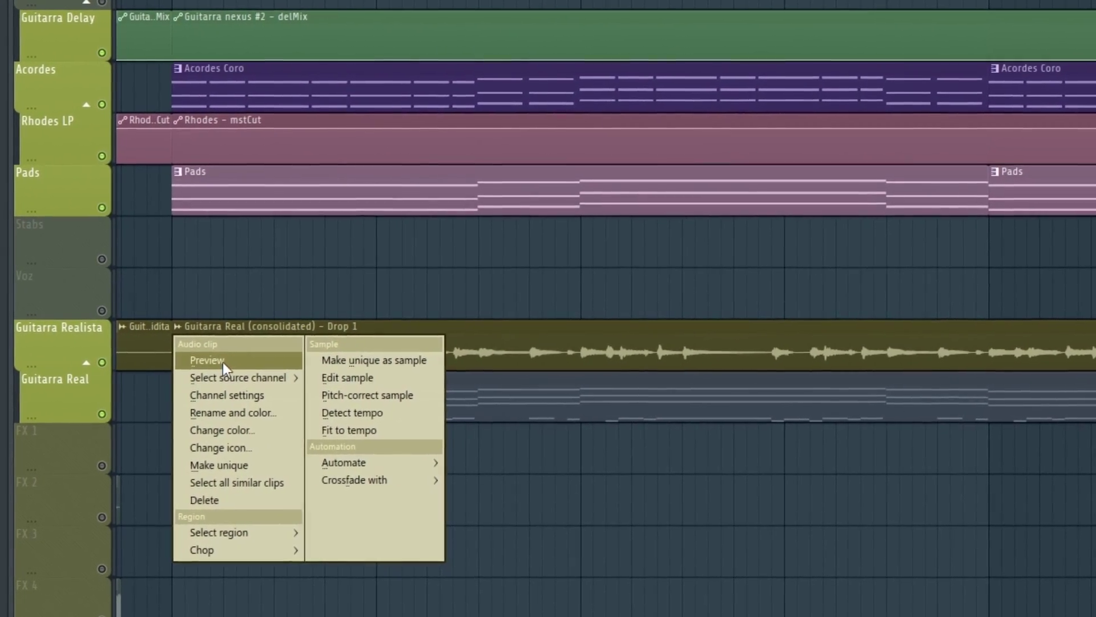
click(224, 362)
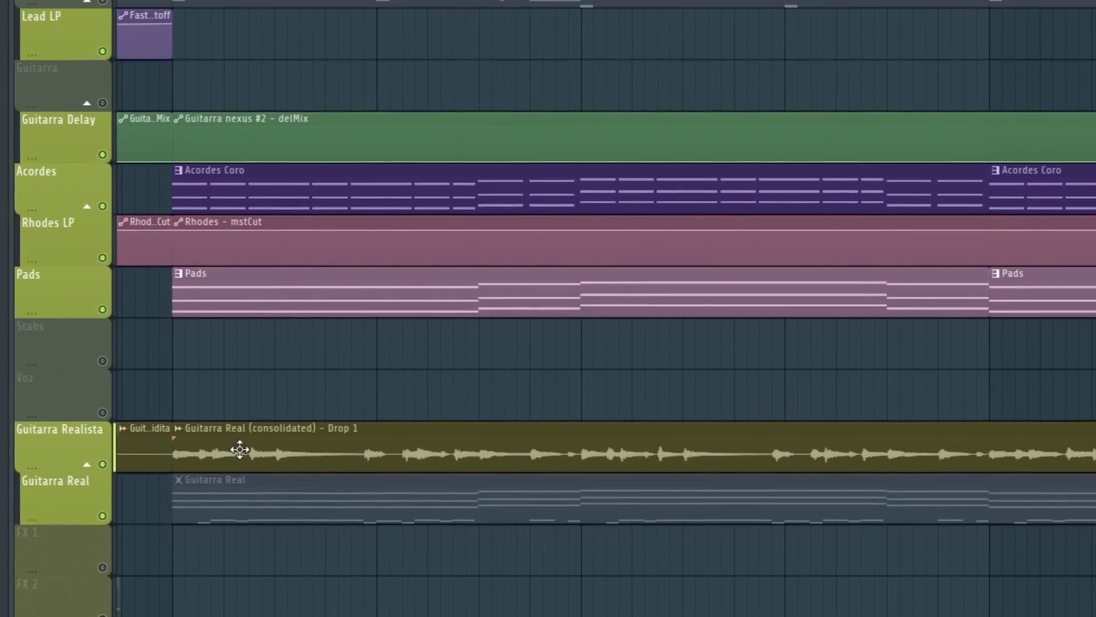
key(space)
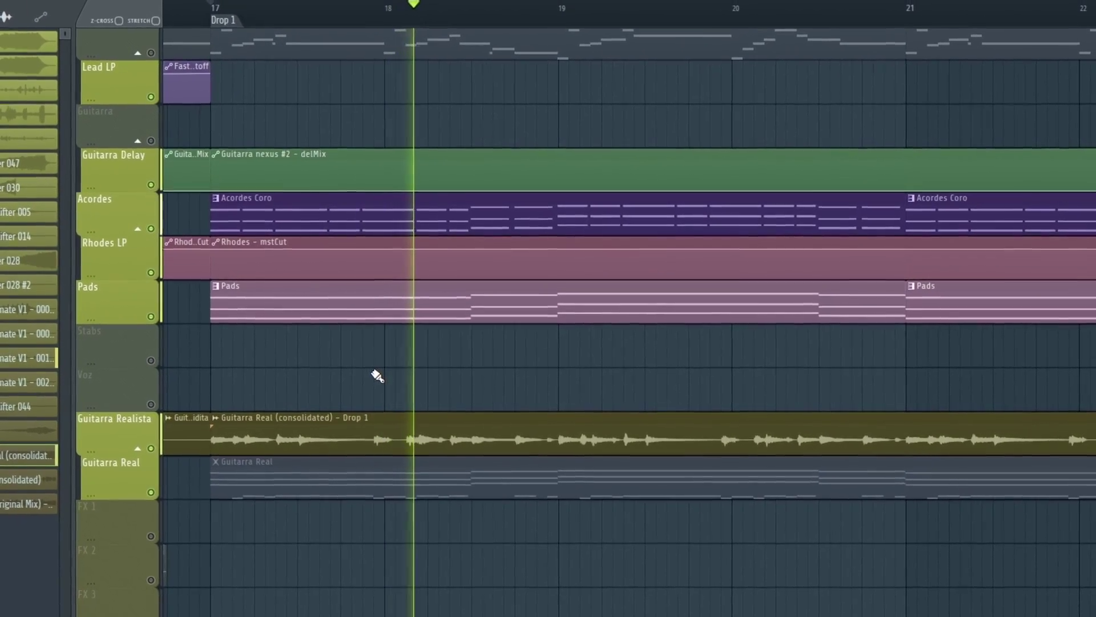
scroll(457, 388, down, 3)
scroll(459, 414, up, 6)
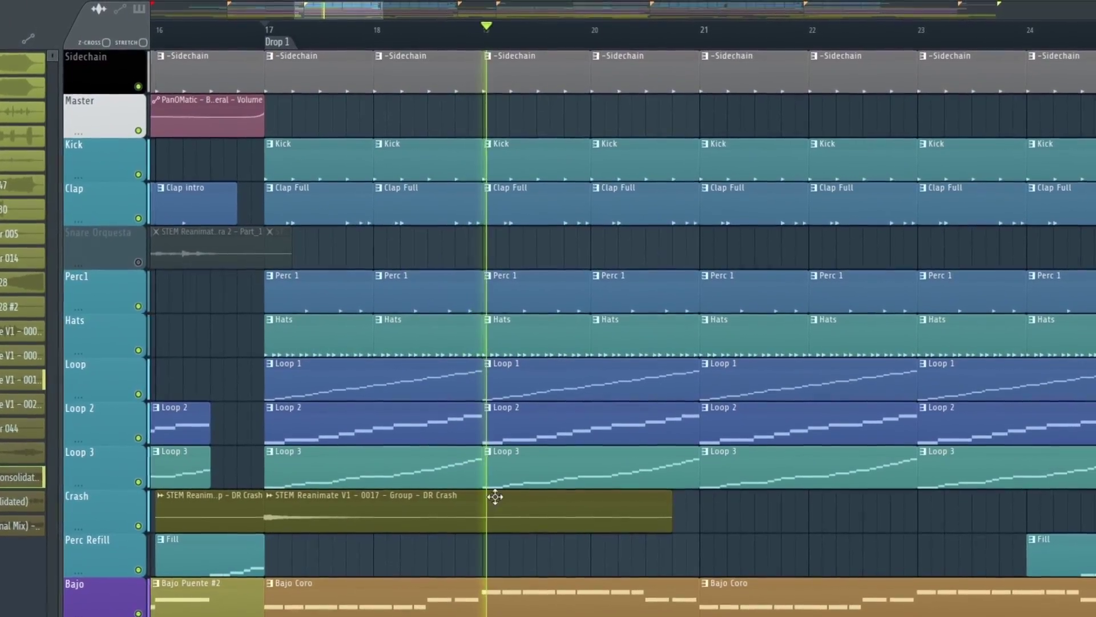
scroll(501, 550, down, 2)
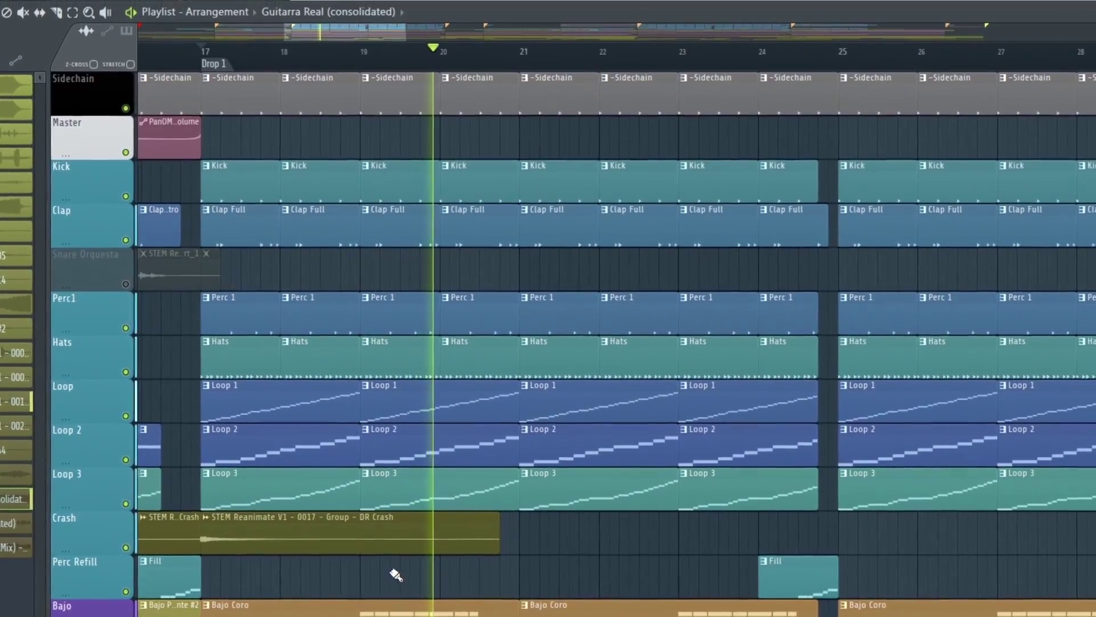
scroll(299, 516, down, 10)
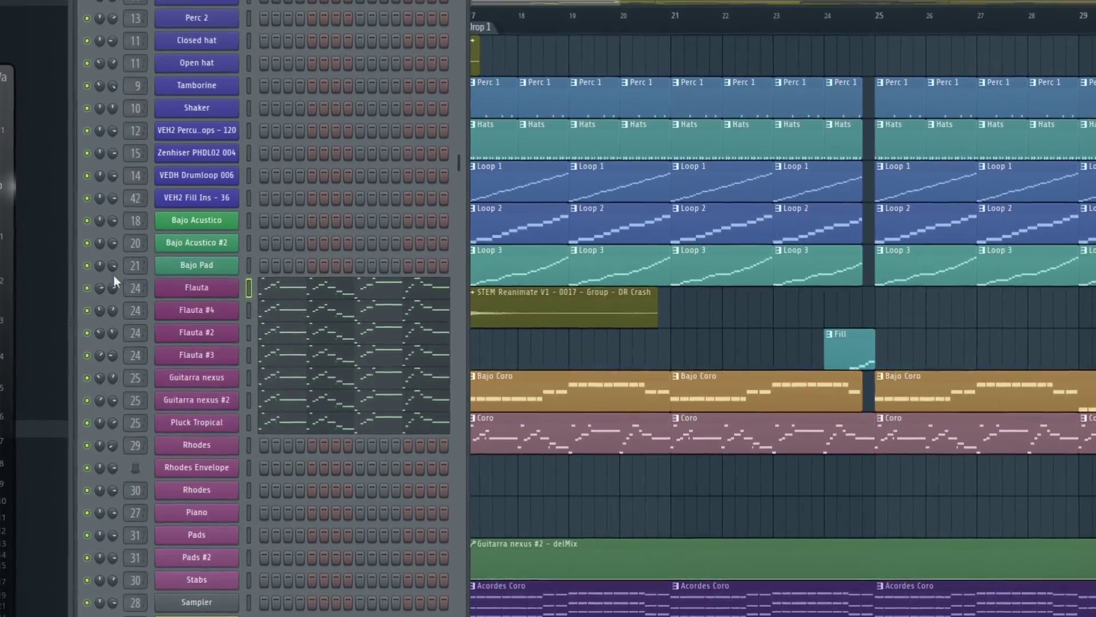
- Solo the Flauta channel, add Flauta #4, Flauta #2 and Flauta #3 to it, and audition the Coro melody on the flutes
right_click(87, 288)
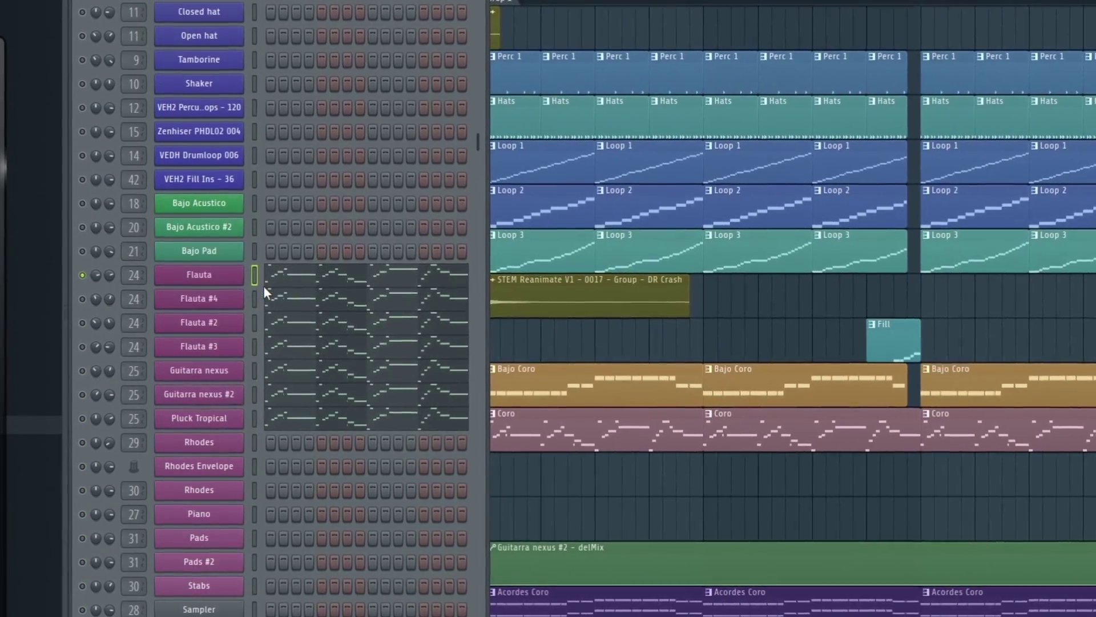
click(257, 293)
click(262, 313)
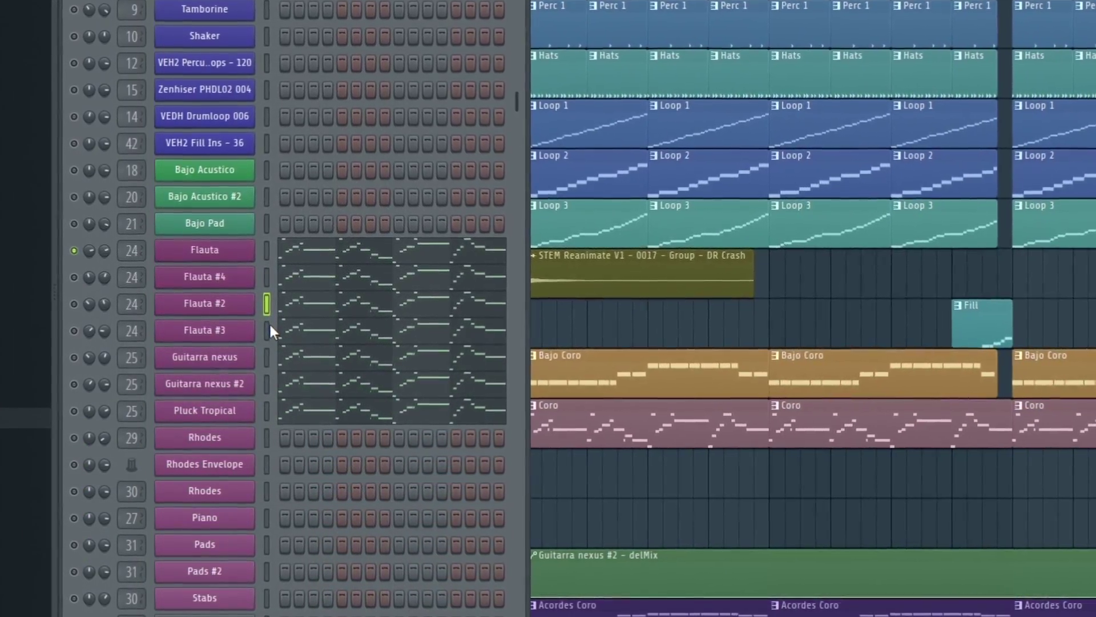
click(267, 330)
drag(73, 327, 73, 271)
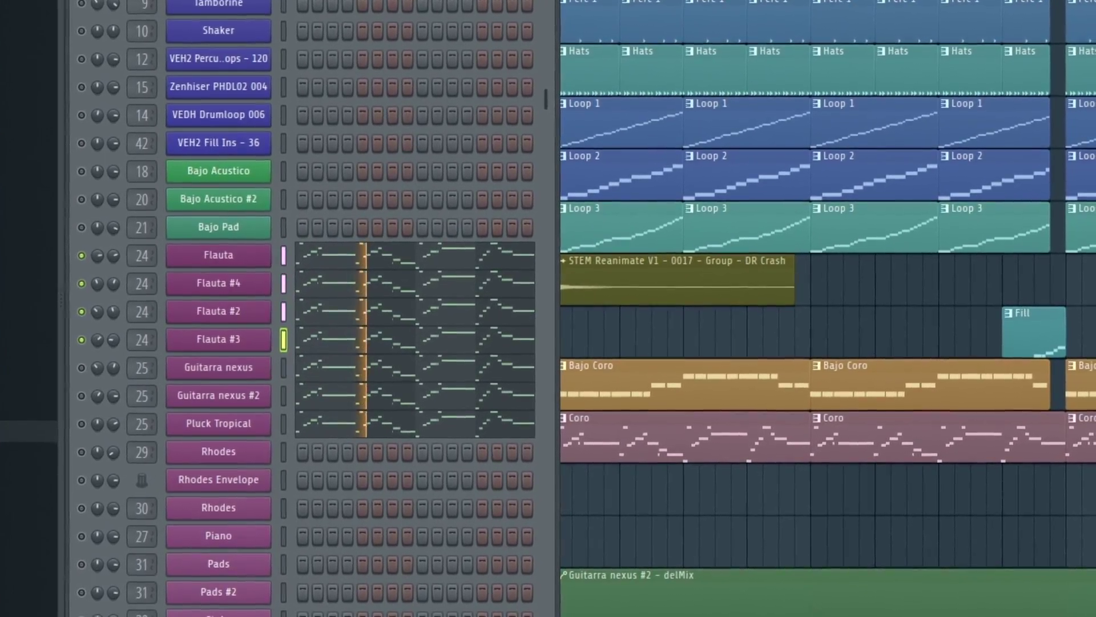
key(space)
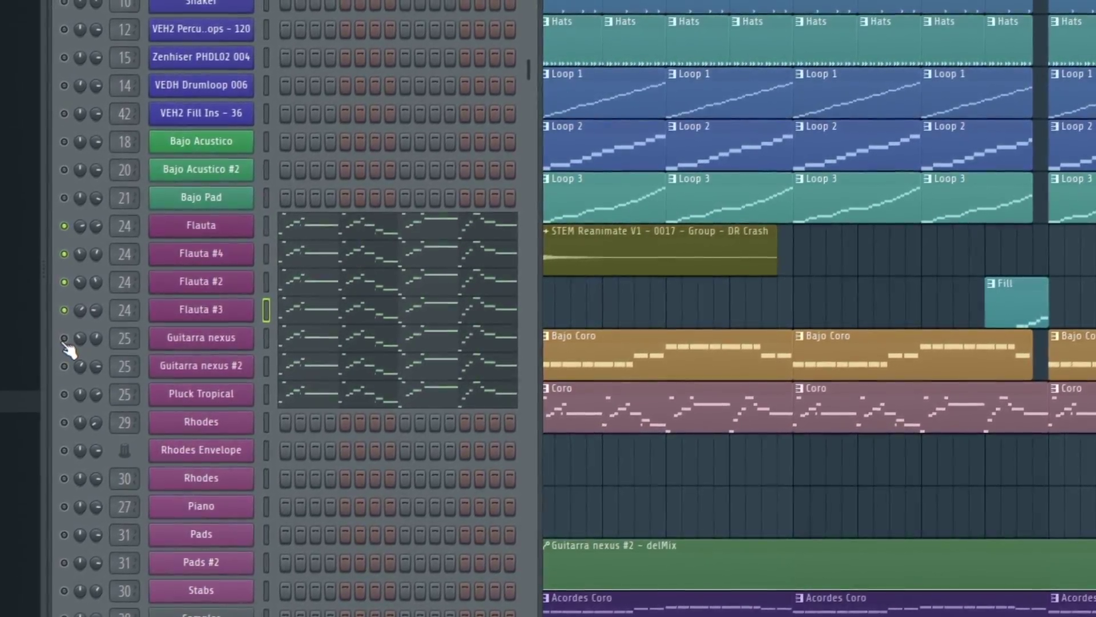
- Add Guitarra nexus and Guitarra nexus #2 to the flutes and play them, and solo Pluck Tropical before re-enabling all channels
click(59, 334)
click(59, 362)
key(space)
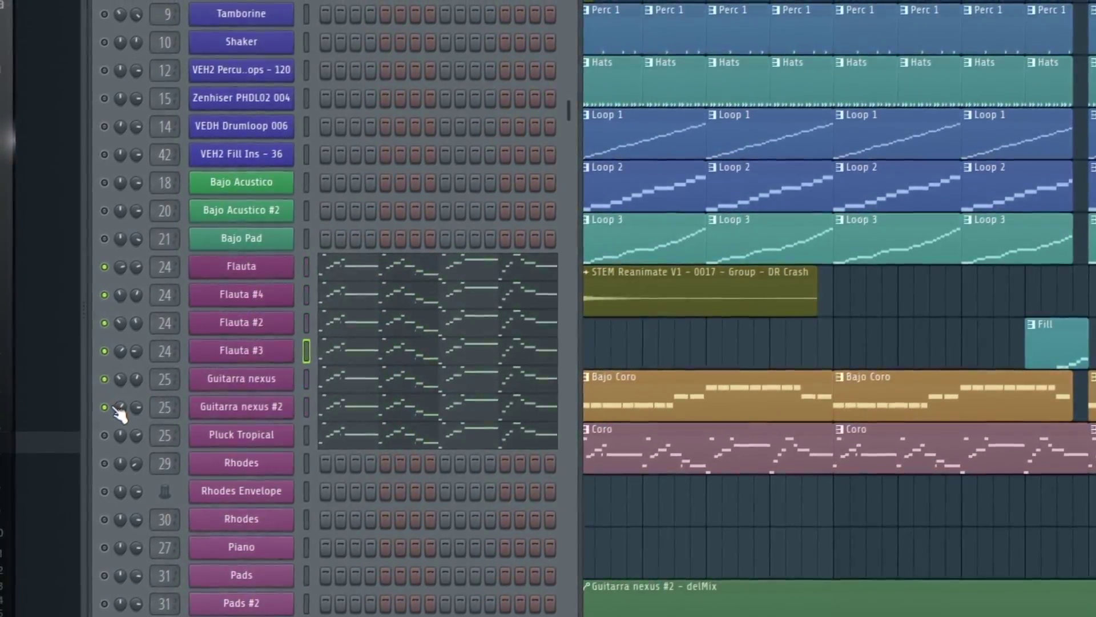
right_click(101, 432)
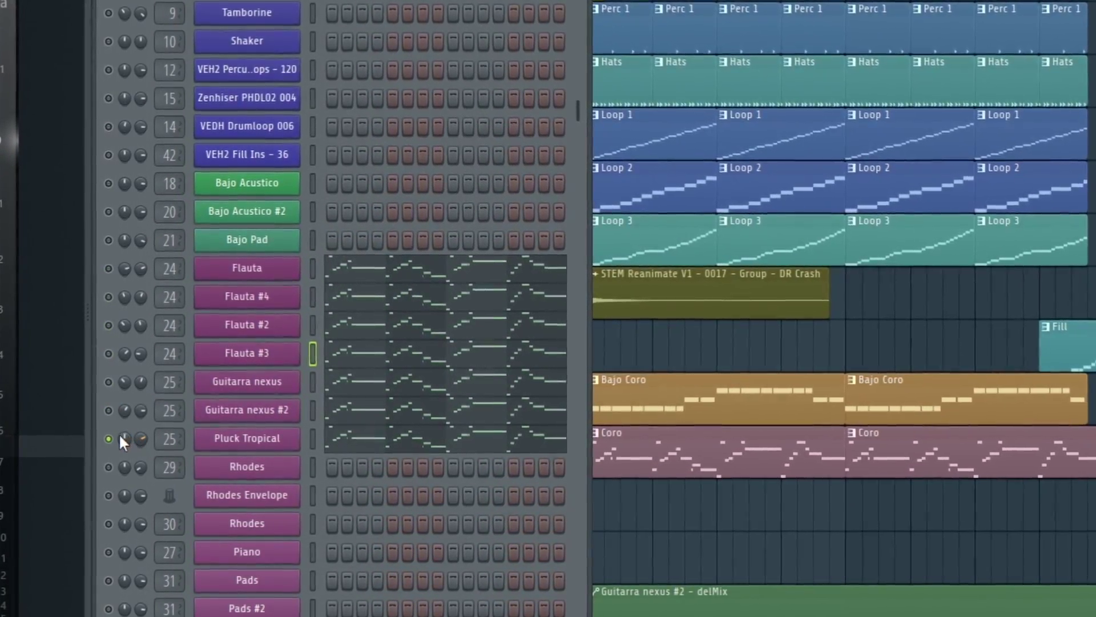
right_click(110, 437)
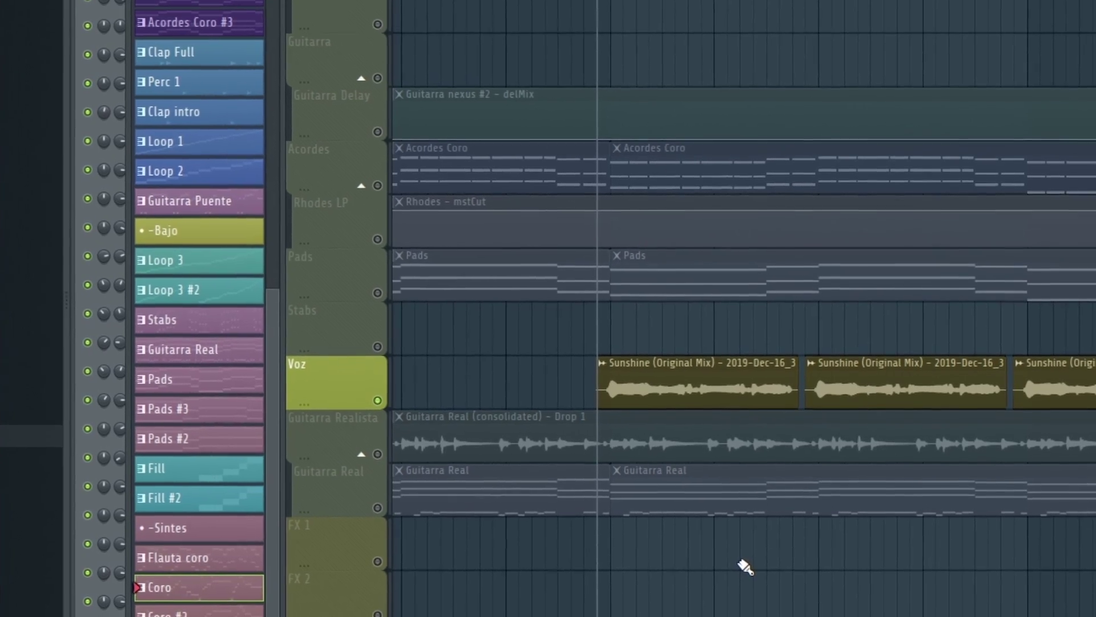
- Audition the Sunshine (Original Mix) clips on the soloed Voz track, and play the full arrangement around bar 45
key(space)
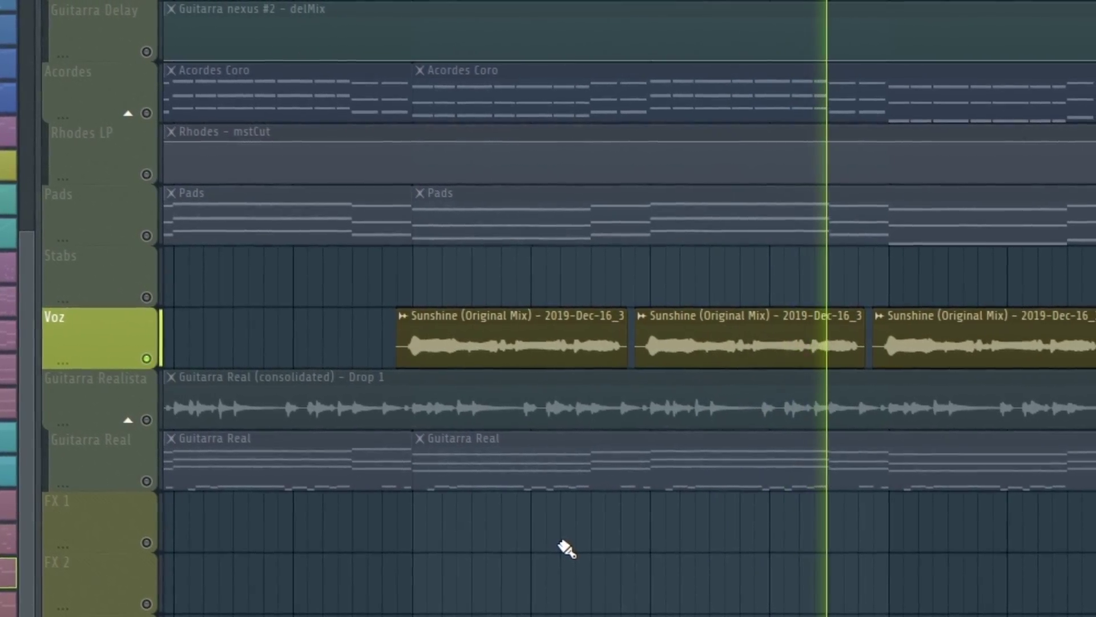
key(space)
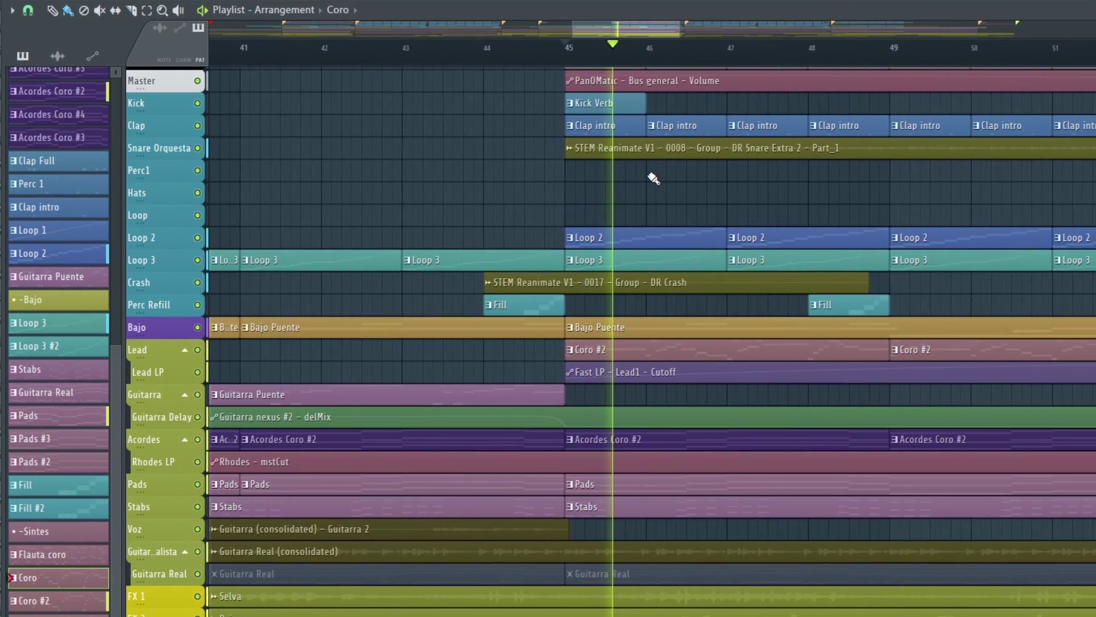
scroll(653, 179, up, 1)
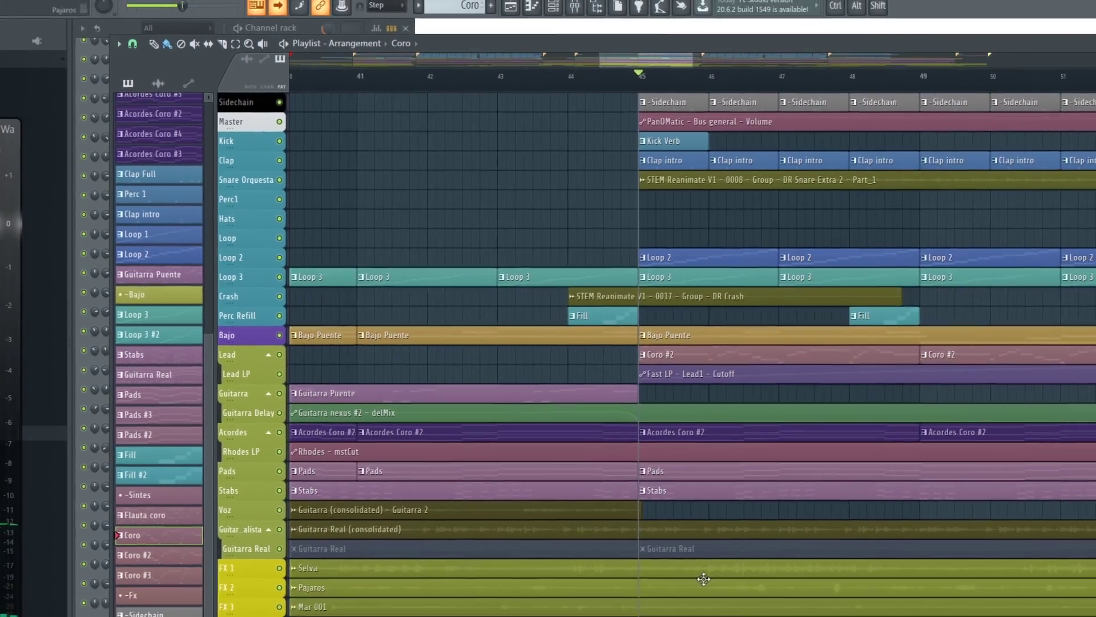
click(252, 12)
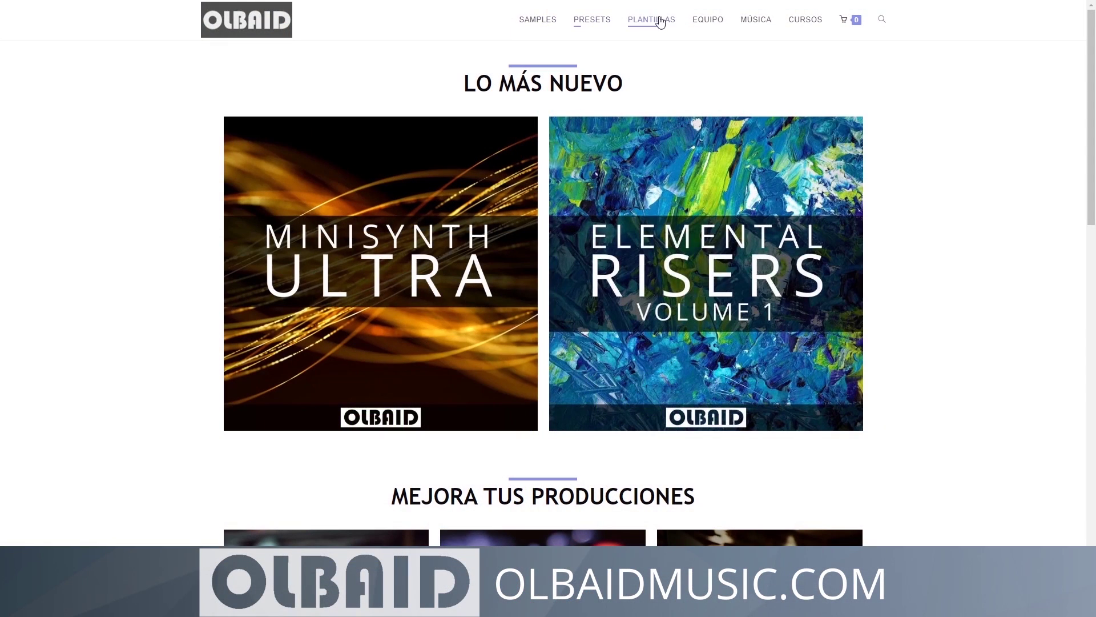
- Look through the OLBAID website's home page, covering its newest products, samples, presets, templates, studio equipment and music production courses
scroll(929, 150, down, 6)
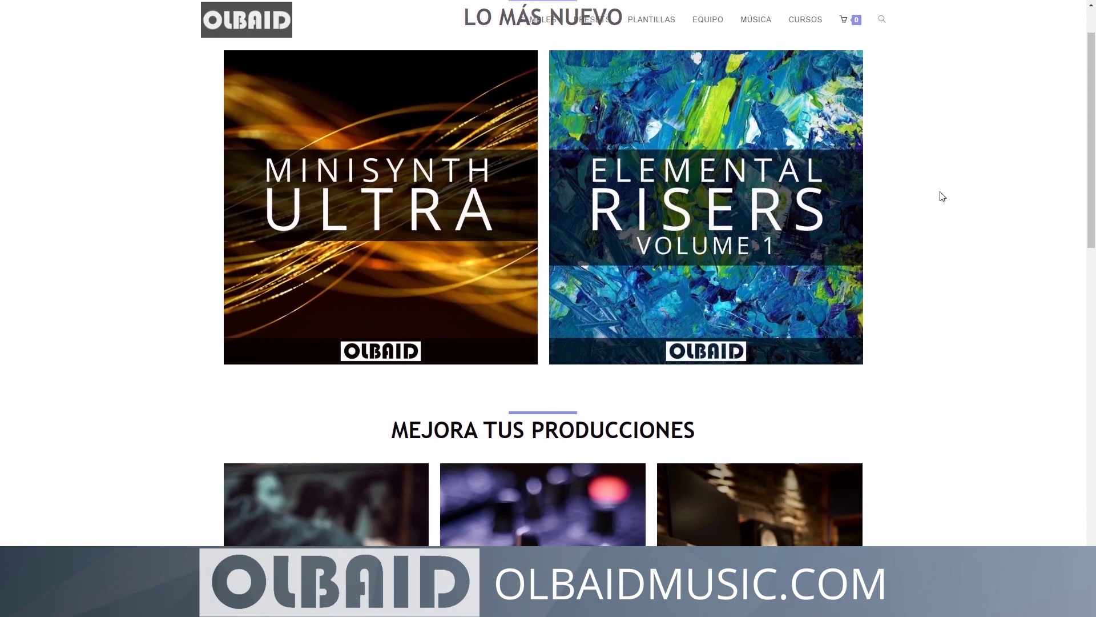
scroll(930, 309, down, 7)
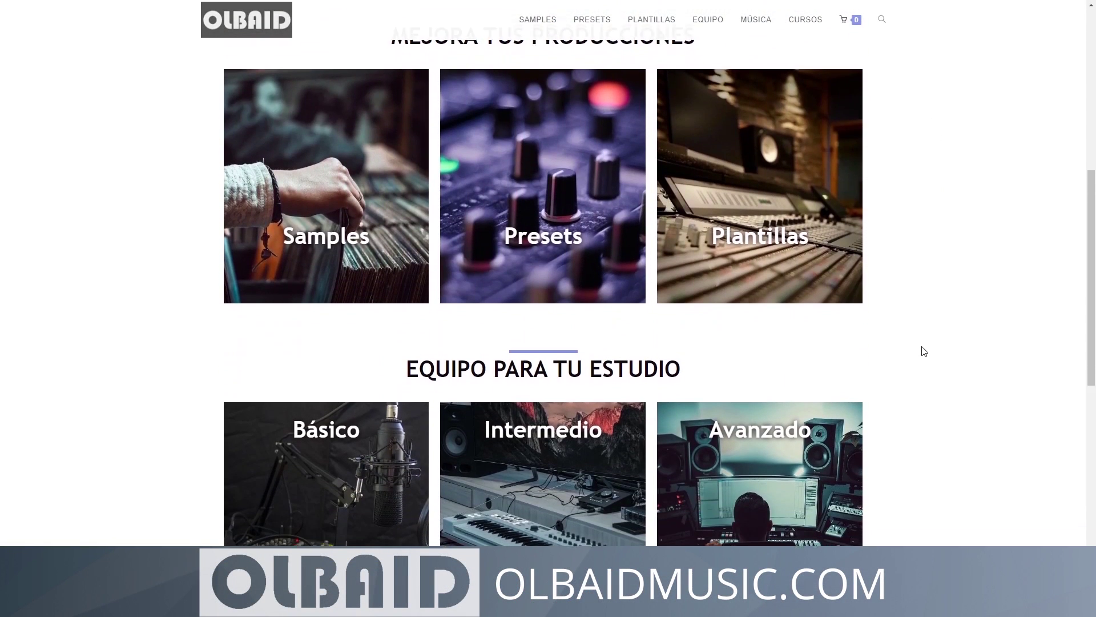
scroll(920, 397, down, 2)
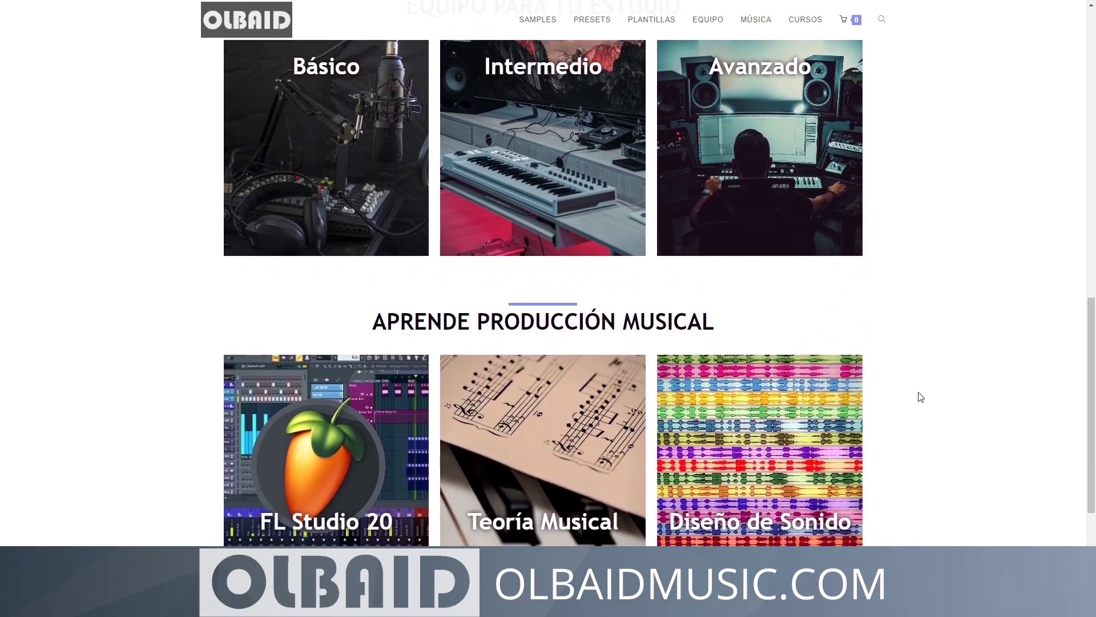